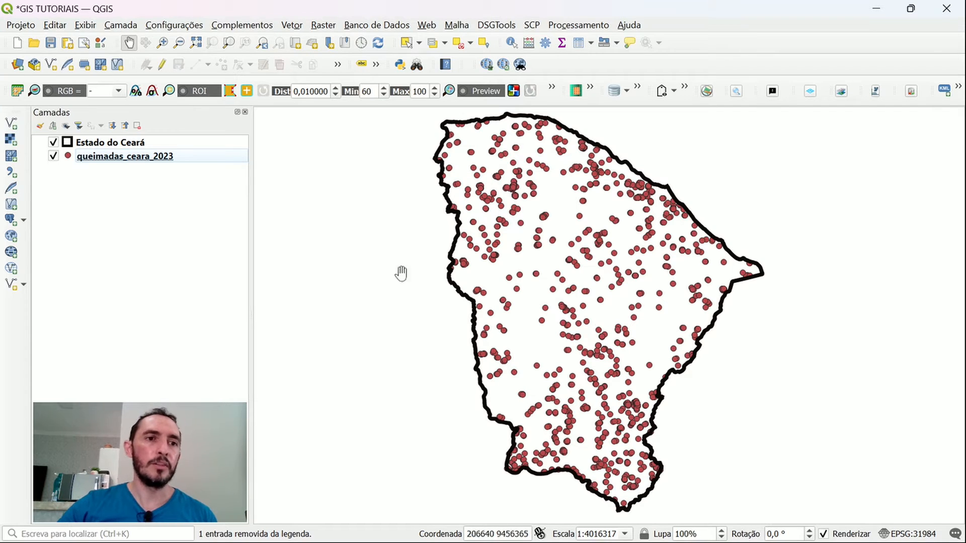
- Check the coordinate reference system of the queimadas_ceara_2023 layer in its layer properties information
left_click(118, 157)
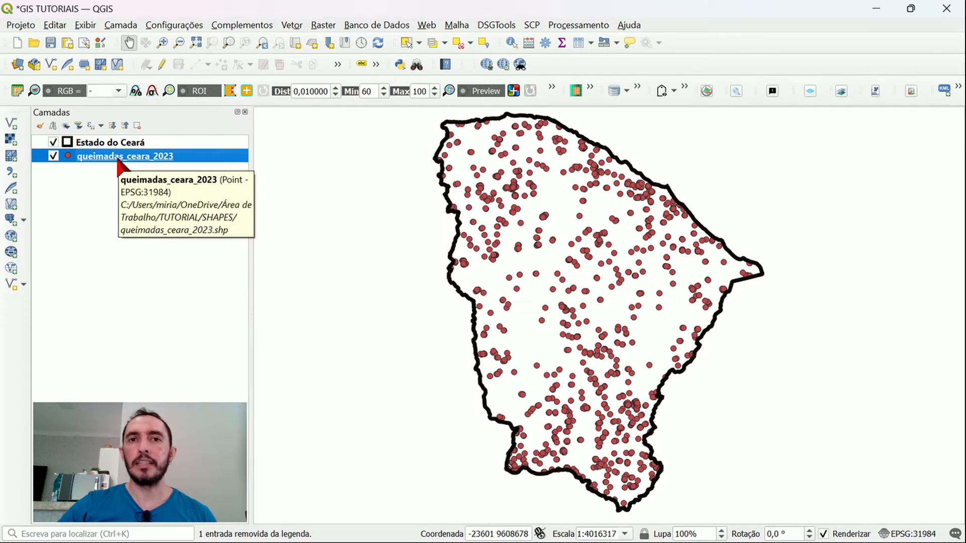
double_click(119, 159)
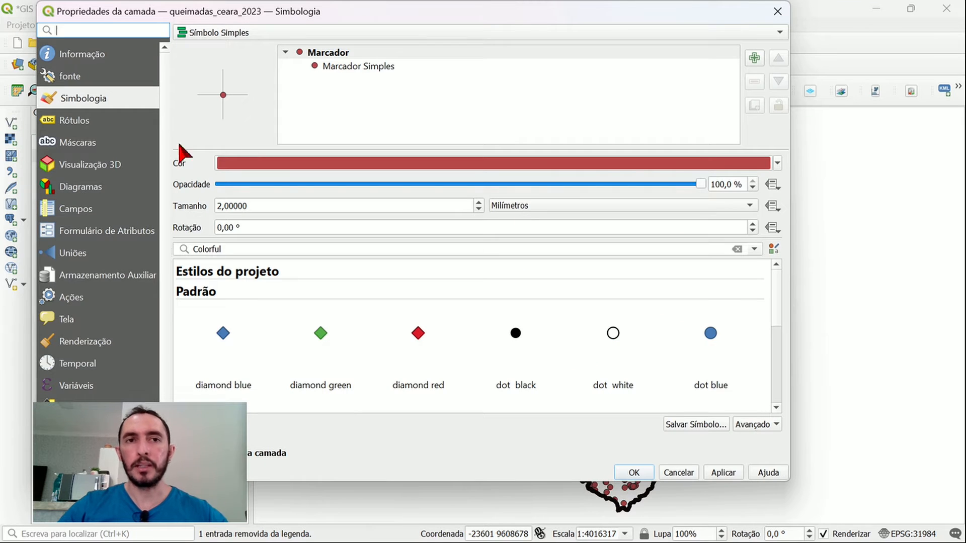
left_click(90, 59)
left_click_drag(413, 15, 539, 18)
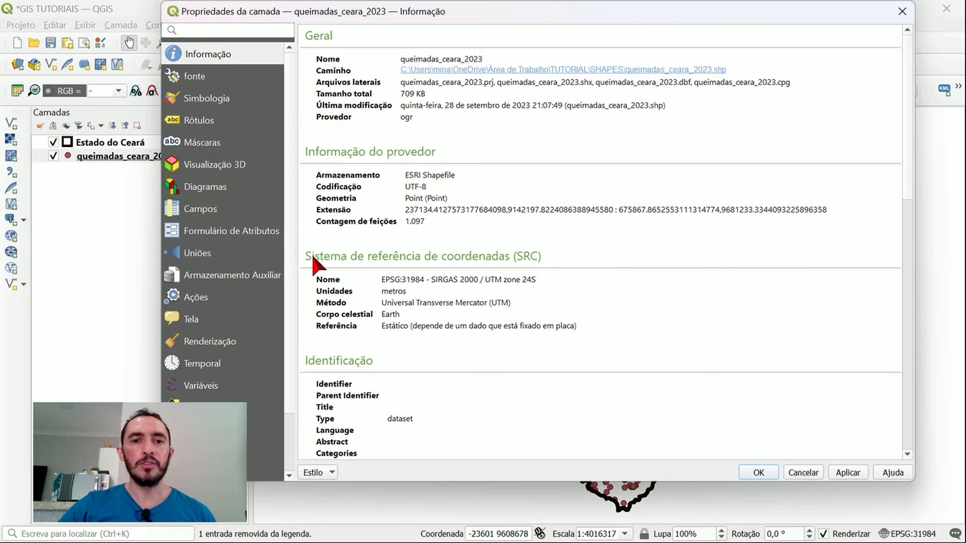
left_click_drag(303, 256, 548, 254)
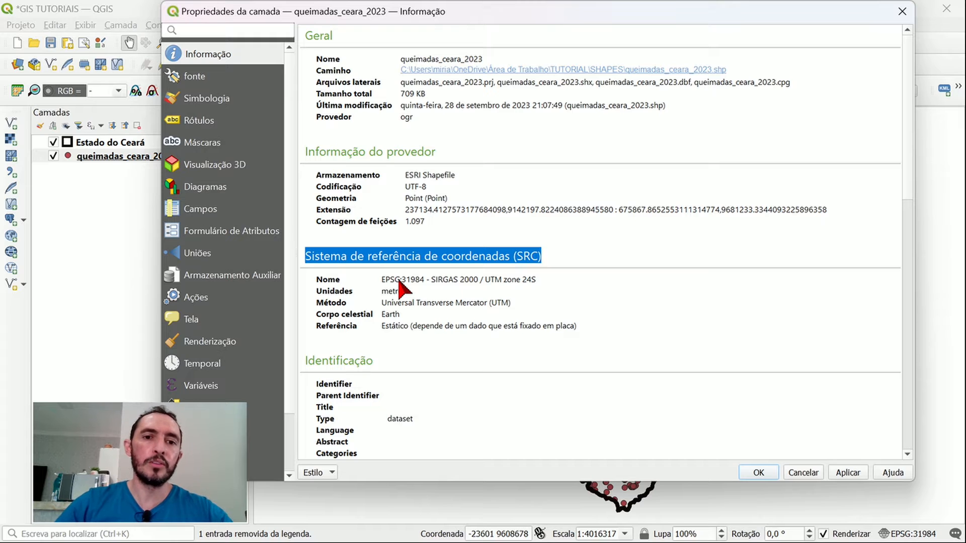
left_click_drag(378, 283, 430, 290)
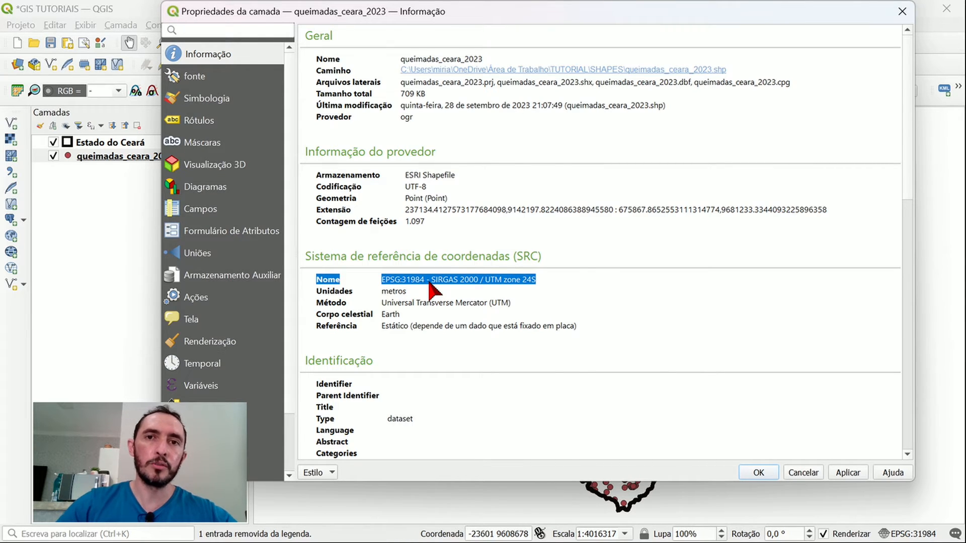
key("Escape")
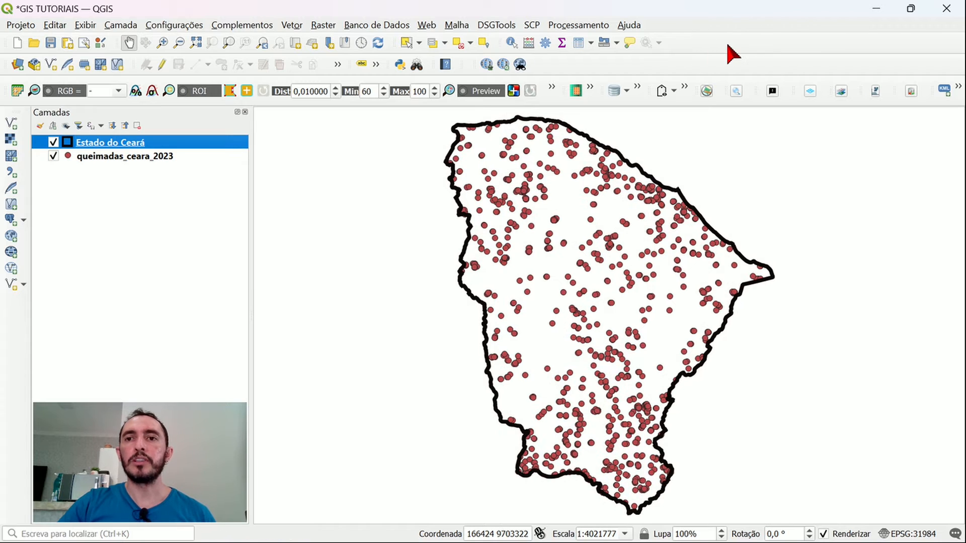
right_click(730, 44)
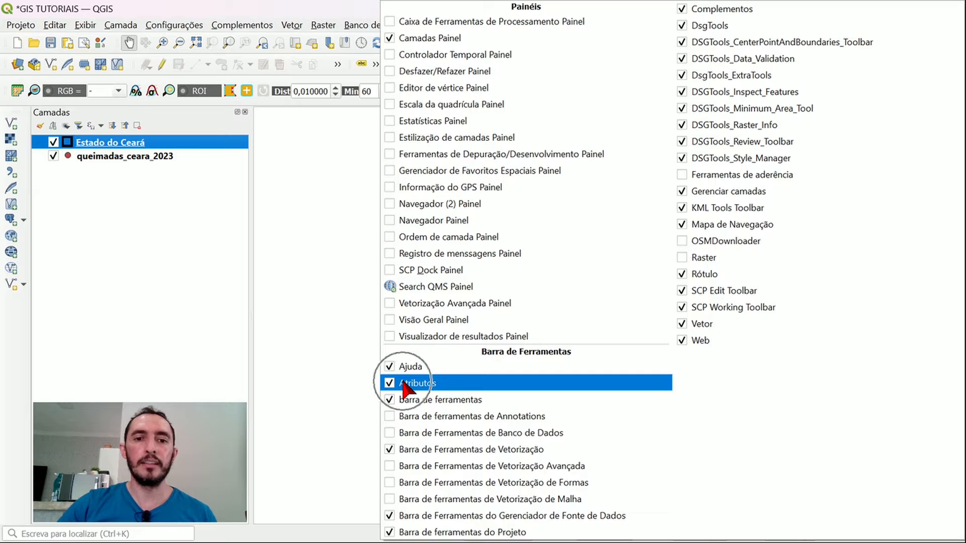
left_click(266, 116)
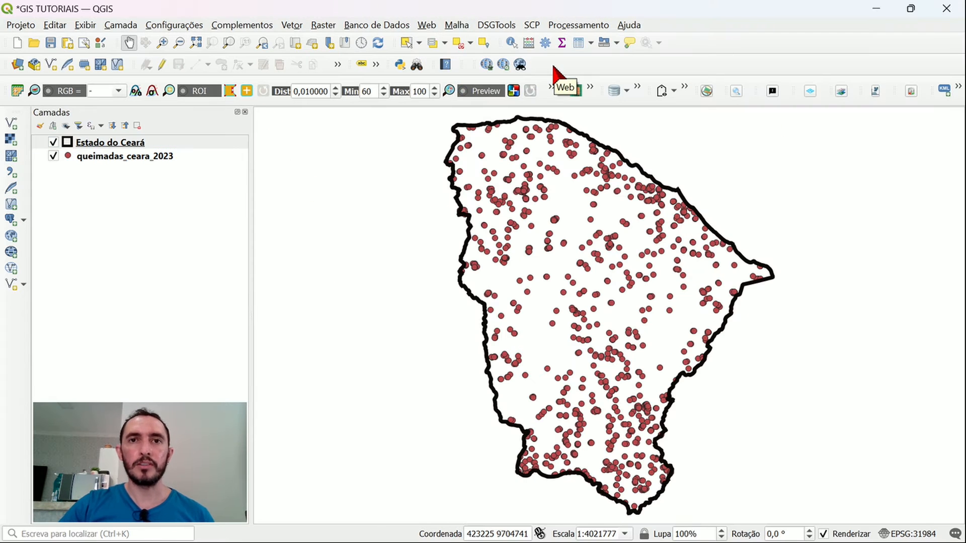
- Search the processing tools for "kernel" and open the Interpolar tool Mapa de calor (Estimativa de densidade Kernel)
left_click(545, 43)
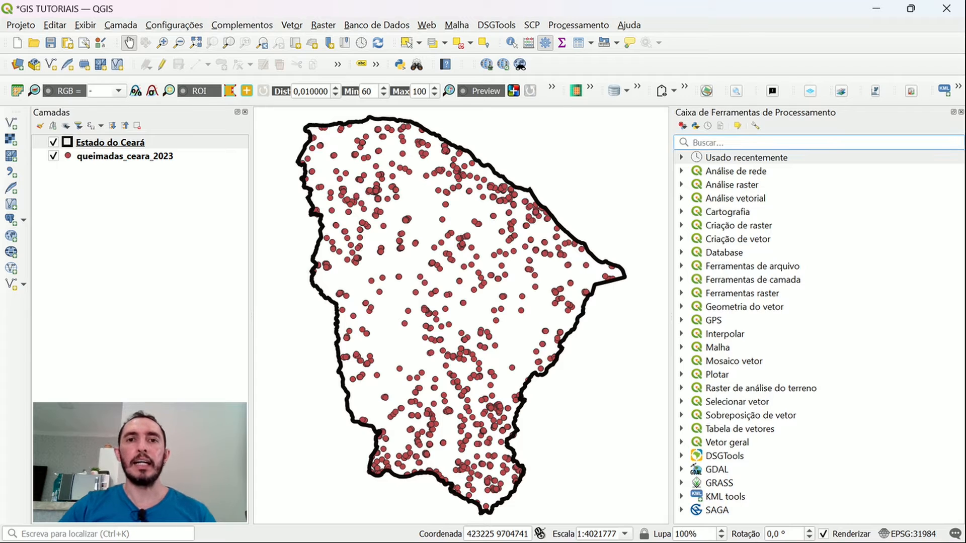
type("kernel")
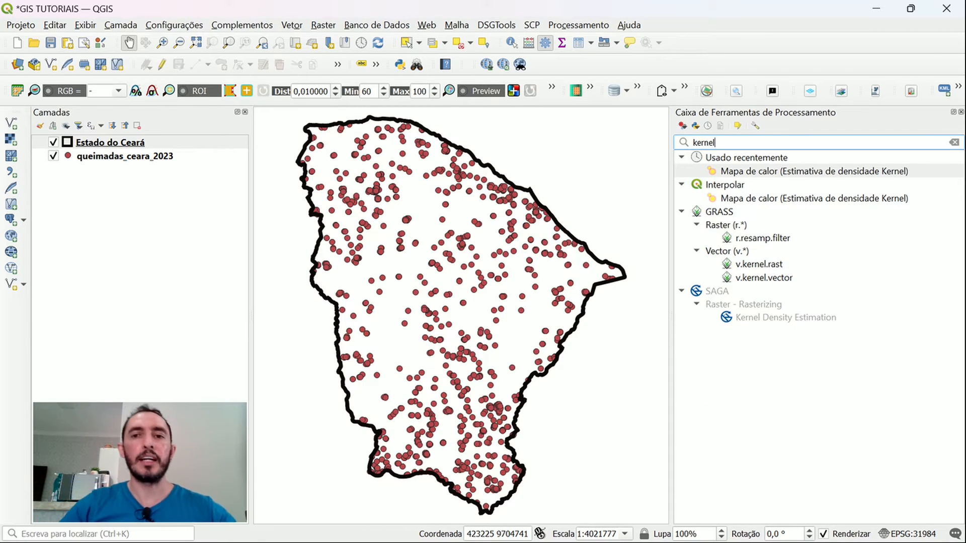
left_click(739, 199)
left_click(736, 188)
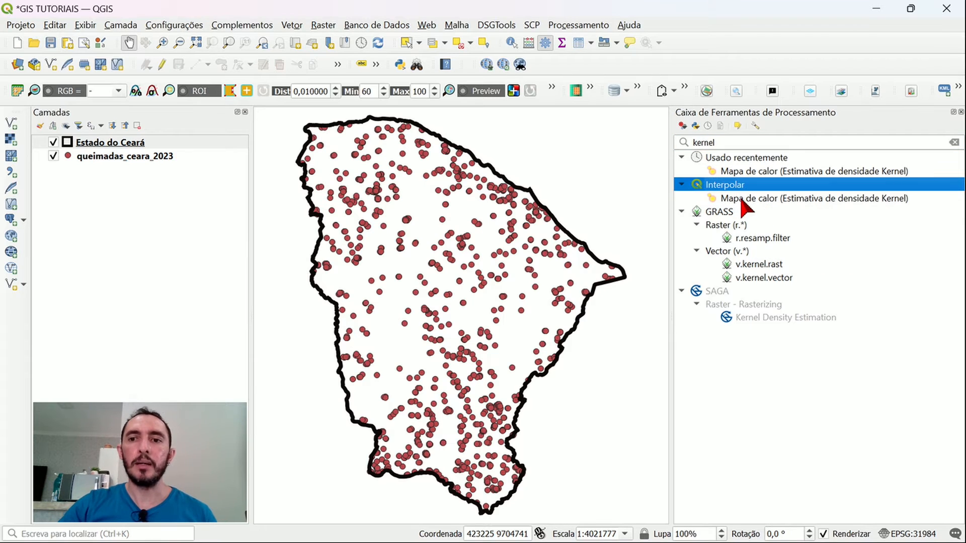
left_click(740, 200)
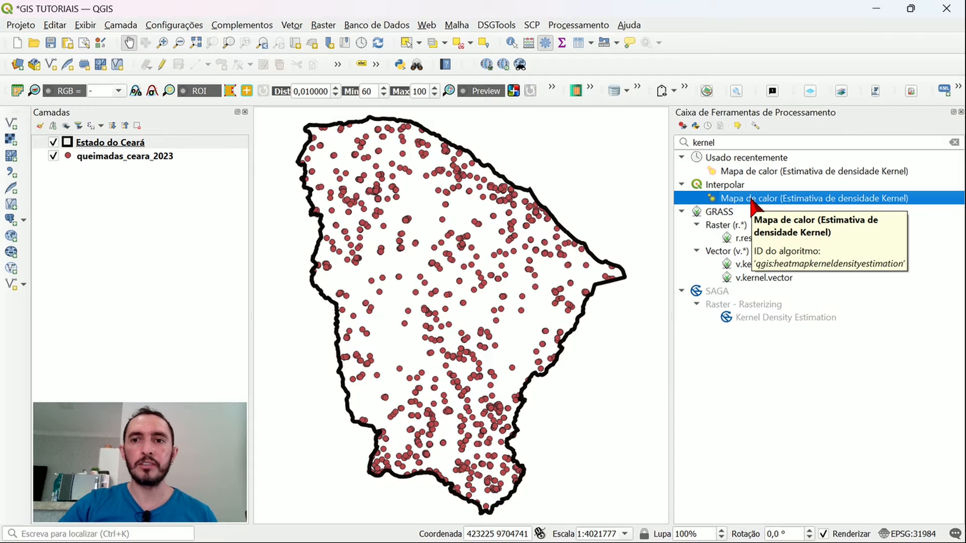
double_click(752, 201)
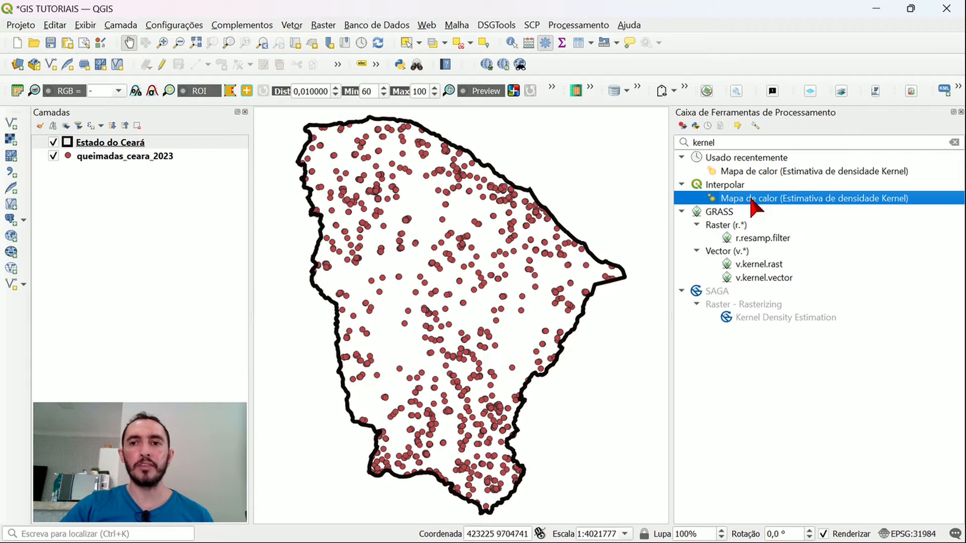
- Choose queimadas_ceara_2023 as the heatmap's point layer and set the radius to 50000 metros
left_click_drag(568, 30, 574, 56)
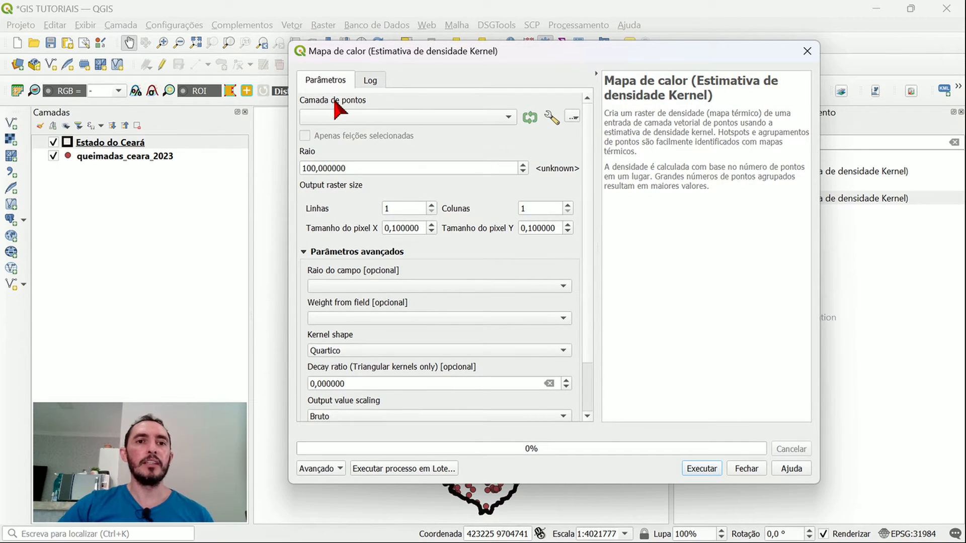
left_click(437, 118)
left_click(379, 127)
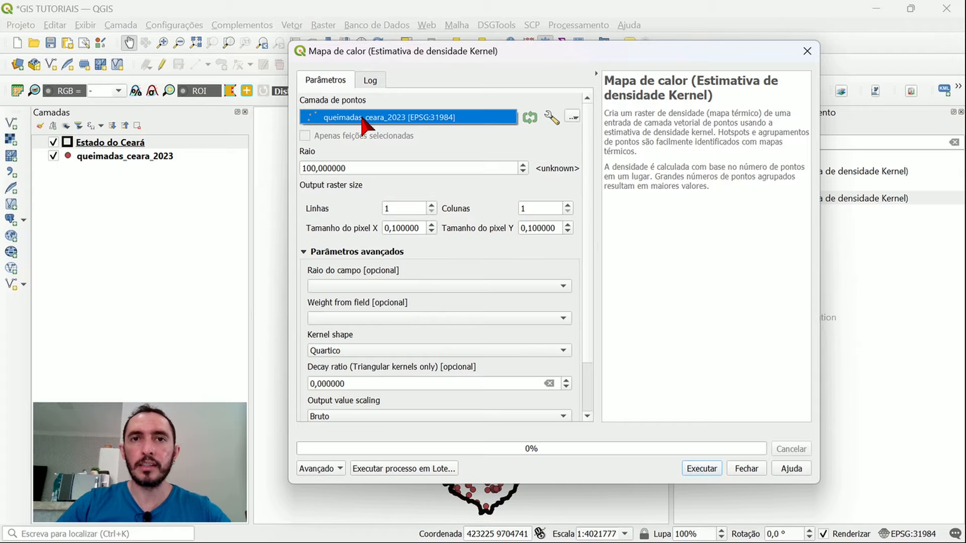
left_click(363, 119)
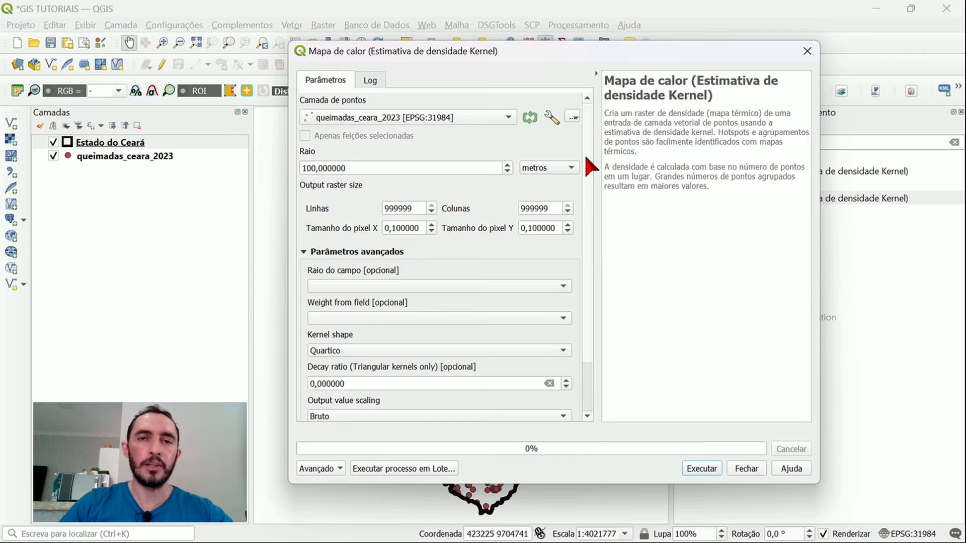
left_click(360, 167)
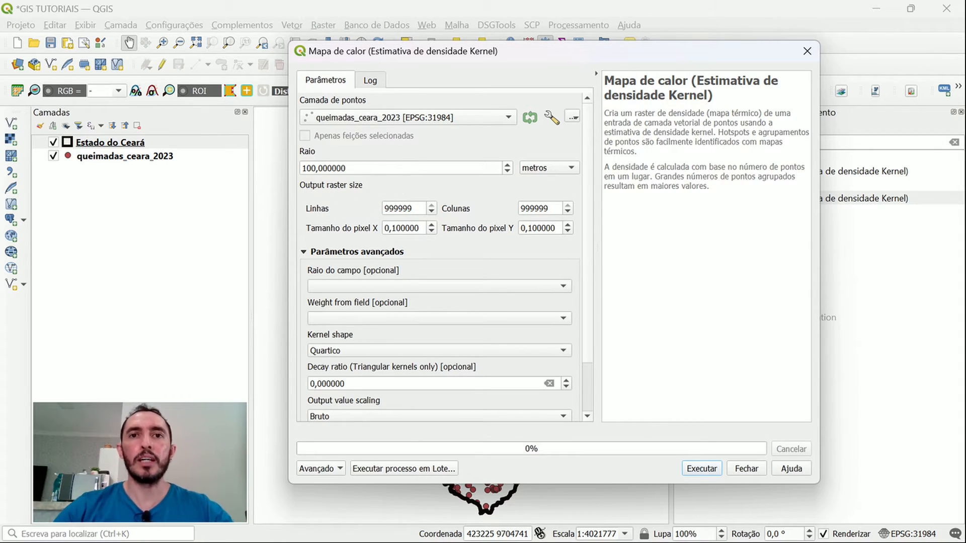
left_click_drag(514, 54, 749, 64)
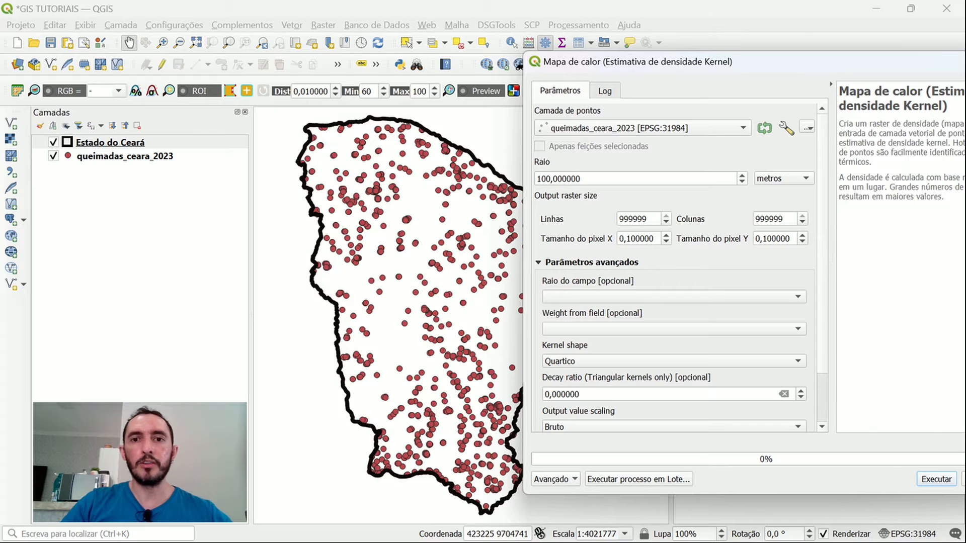
left_click_drag(596, 179, 489, 168)
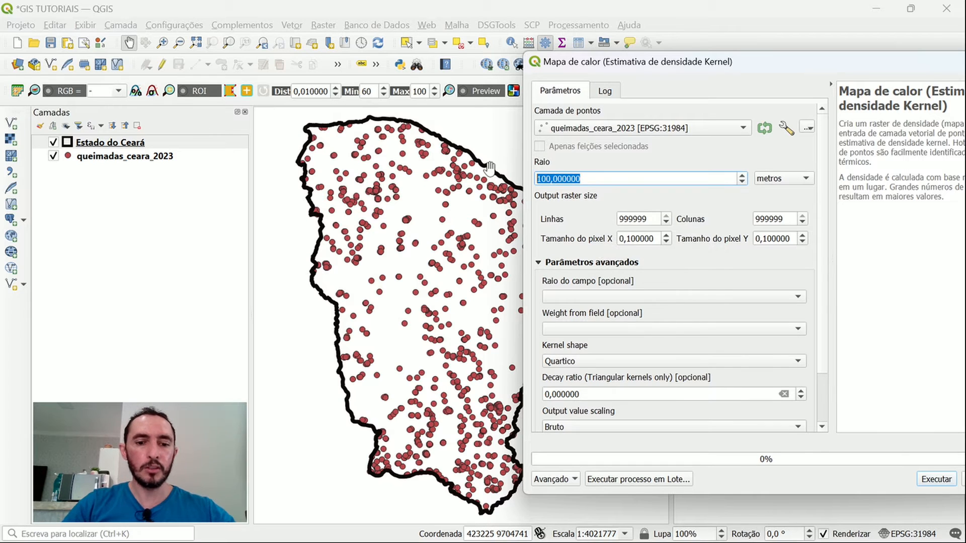
type("50000")
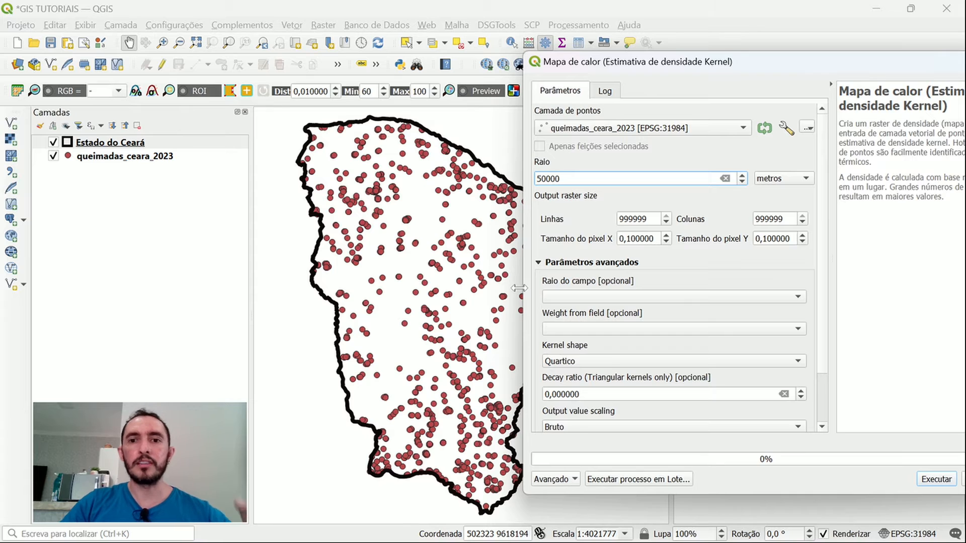
key("ctrl")
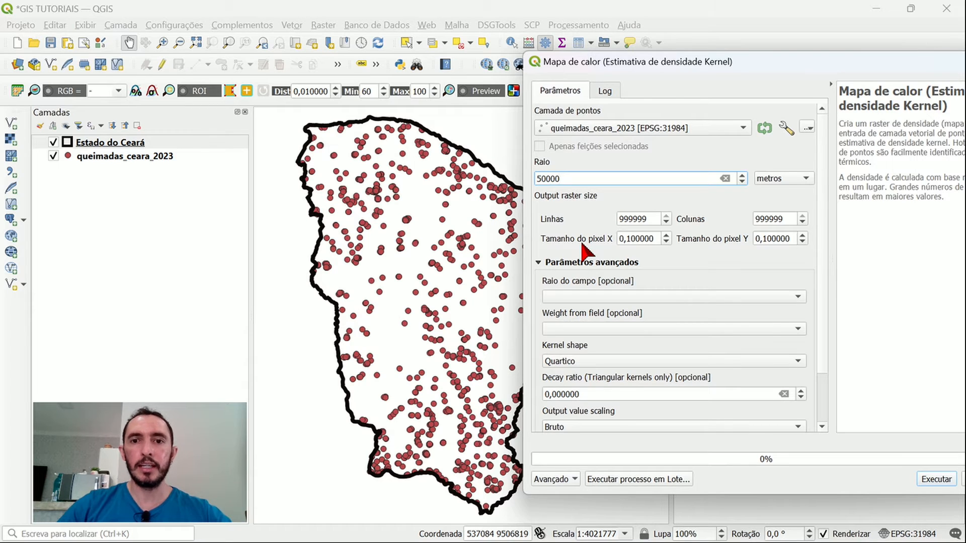
- Set the heatmap's output pixel size to 500 and run the kernel density estimation to a temporary file
left_click(653, 238)
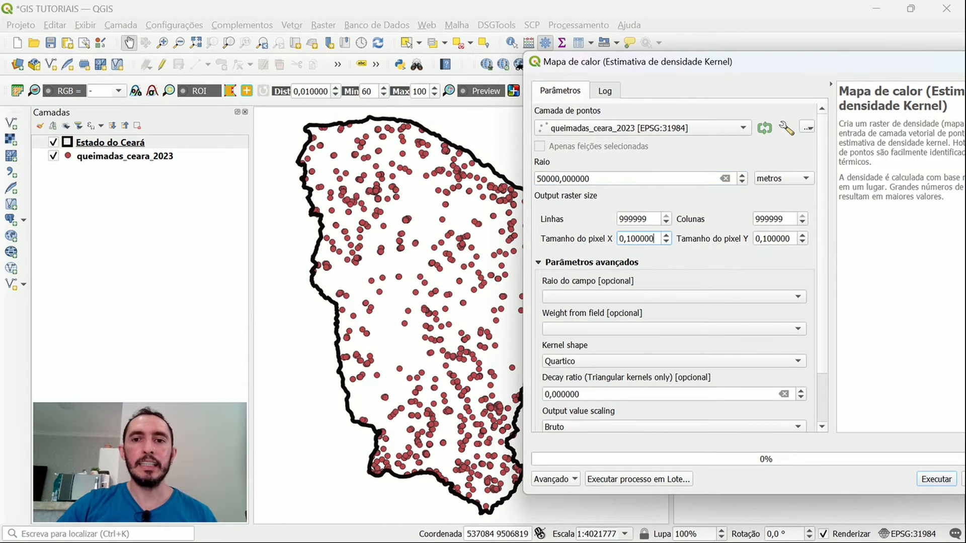
left_click_drag(653, 239, 618, 238)
type("50")
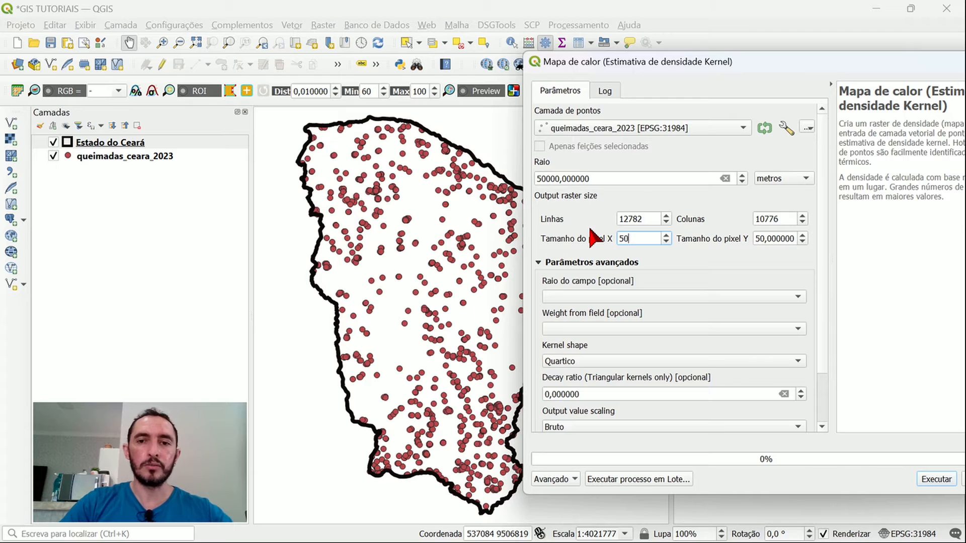
type("0")
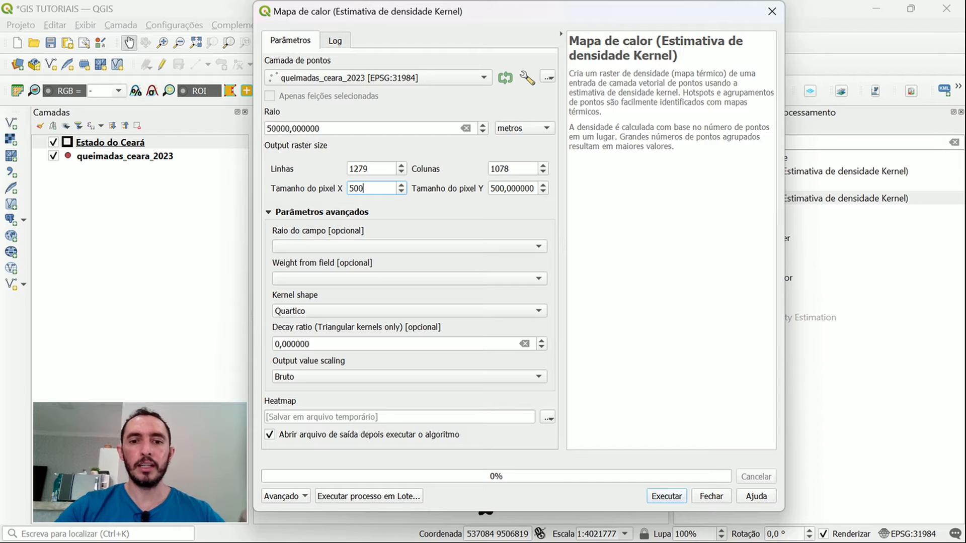
left_click(667, 495)
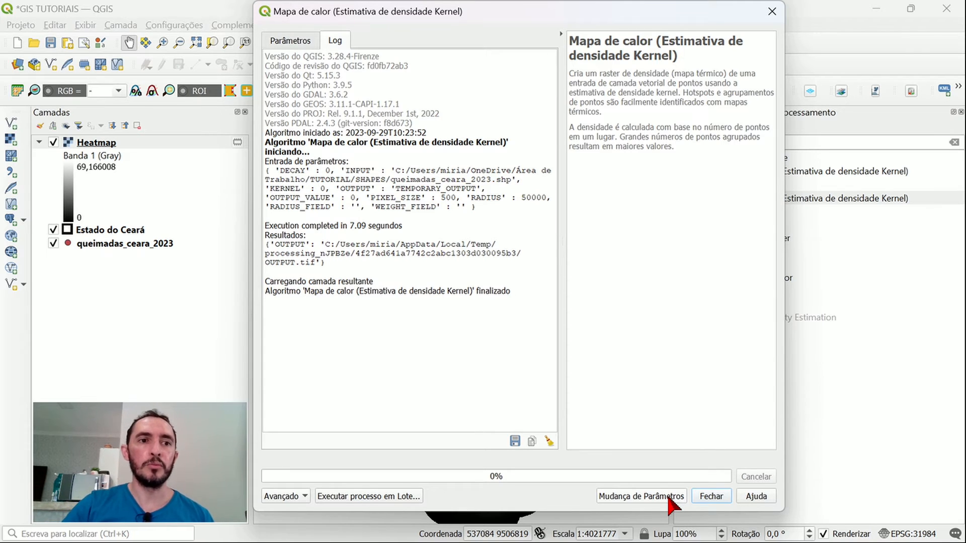
left_click(718, 494)
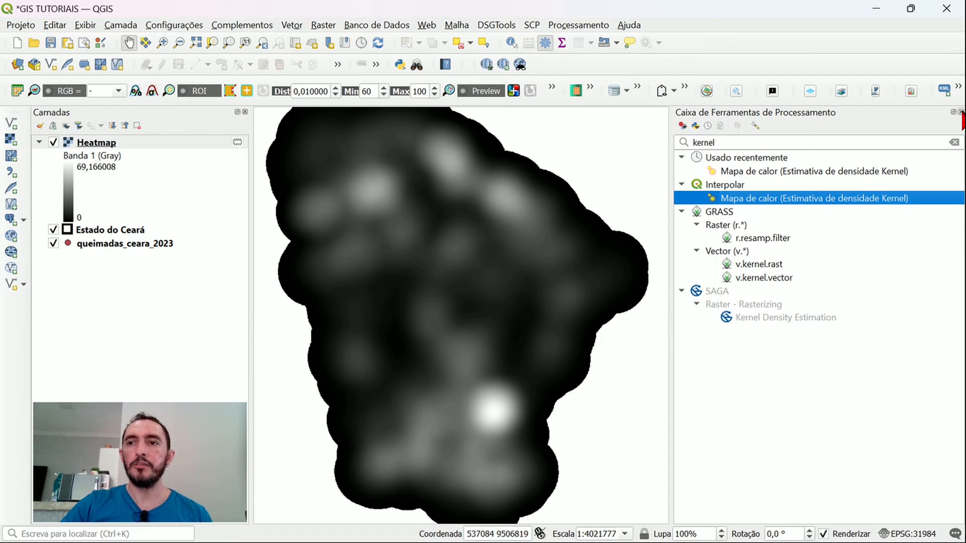
left_click(960, 111)
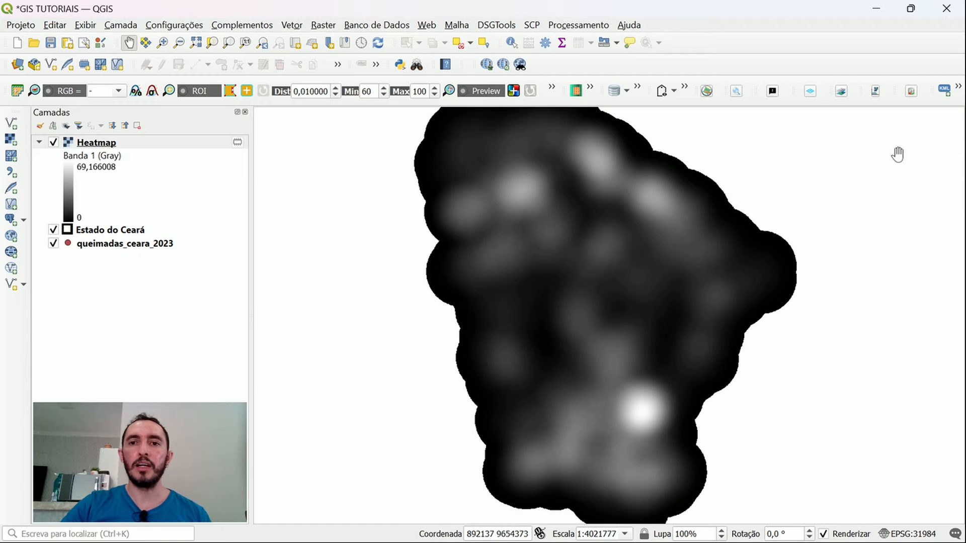
- Zoom the map to the Heatmap layer's extent and save the project
right_click(115, 142)
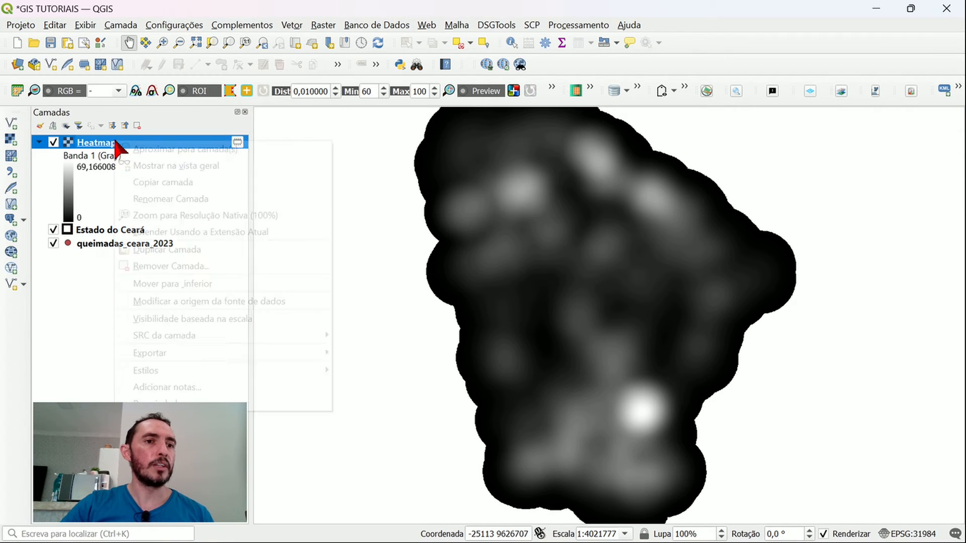
left_click(168, 149)
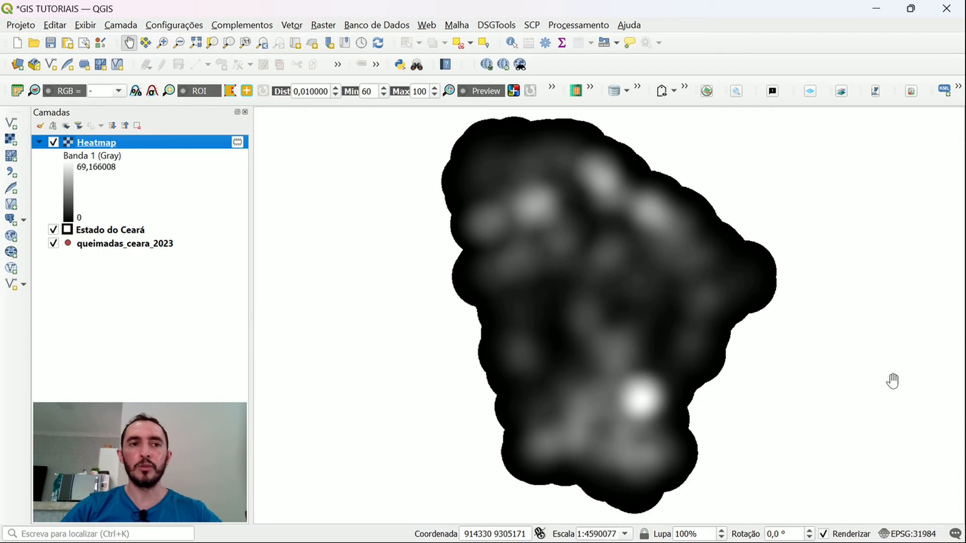
key("ctrl+s")
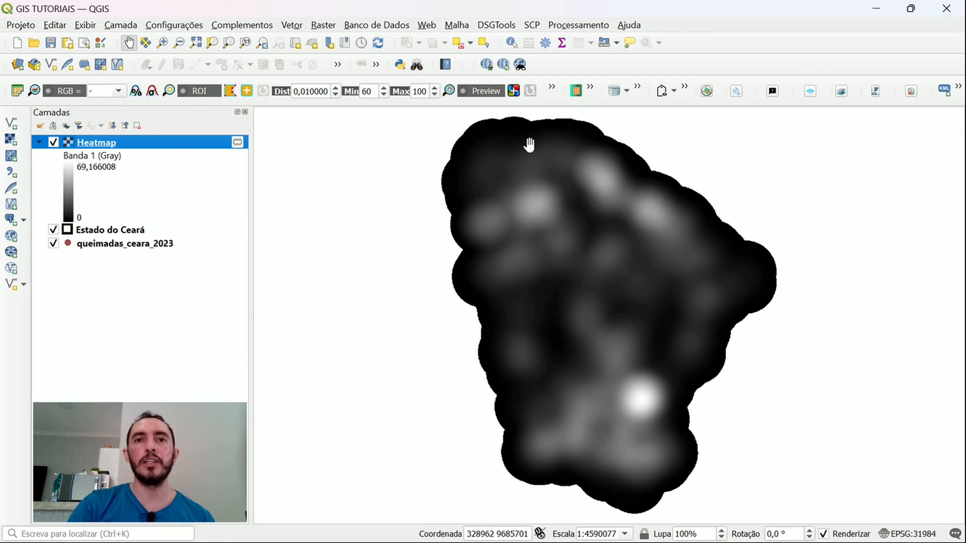
- Search the processing tools for "recortar" and open the GDAL tool Recortar raster pela camada de máscara
left_click(545, 43)
left_click(762, 143)
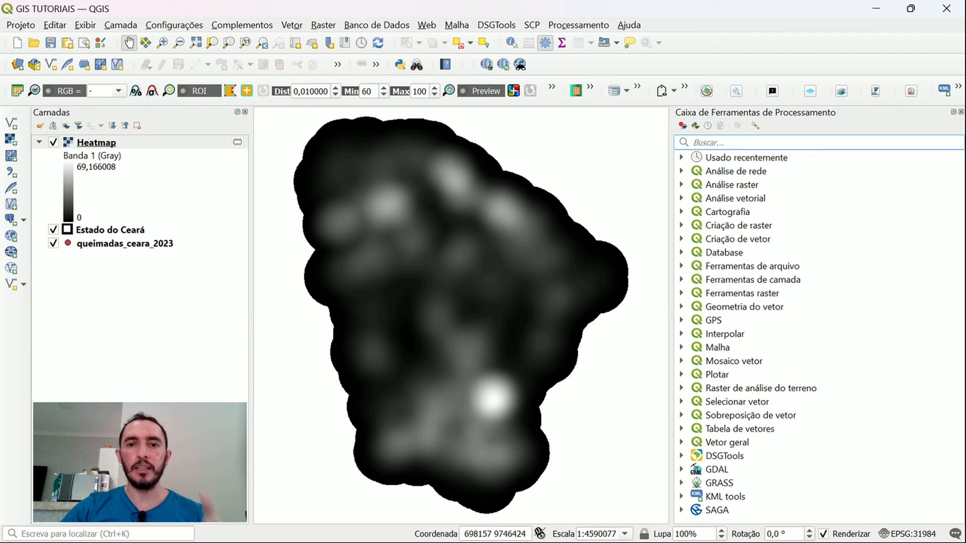
type("recortar")
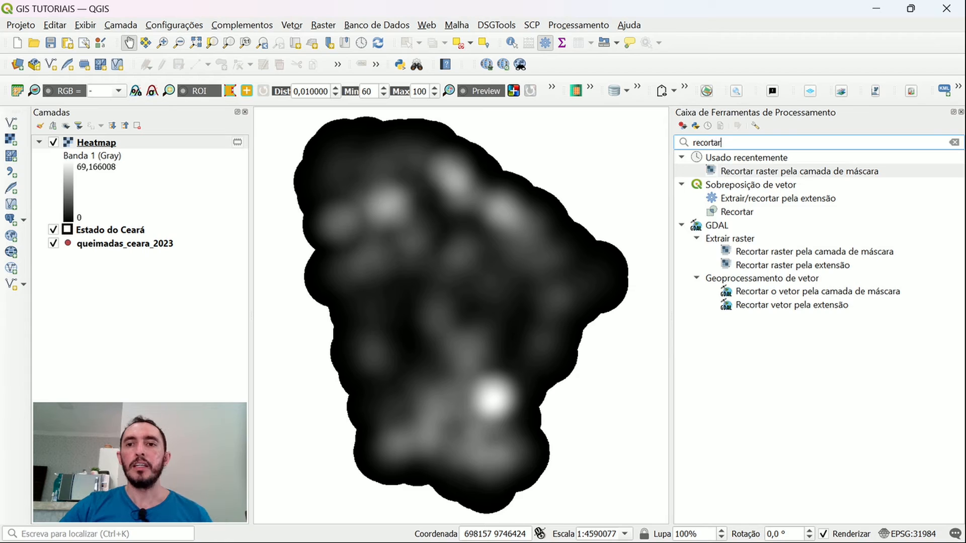
left_click(804, 254)
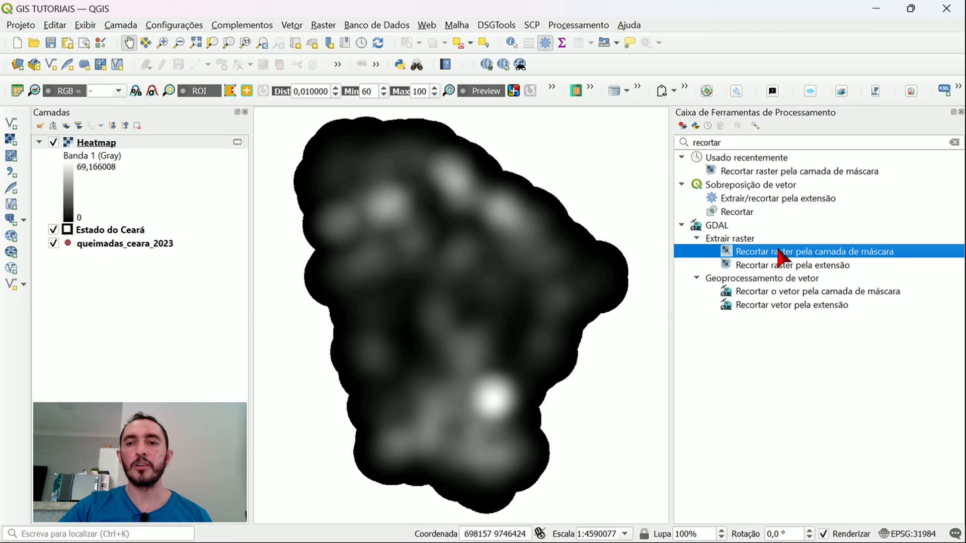
double_click(804, 255)
- Set Heatmap as the raster clip's input layer and Estado do Ceará as its mask layer
left_click_drag(496, 12, 514, 36)
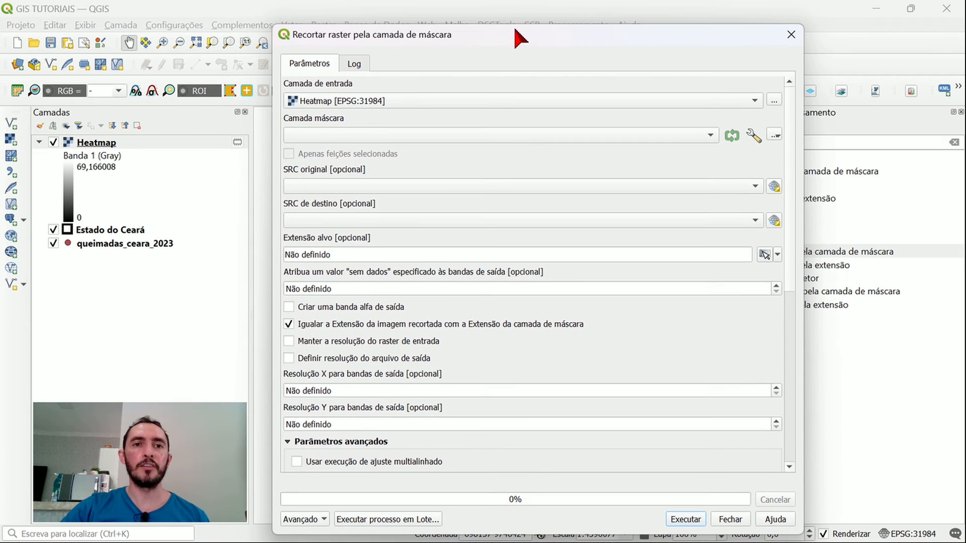
left_click(397, 99)
left_click(365, 101)
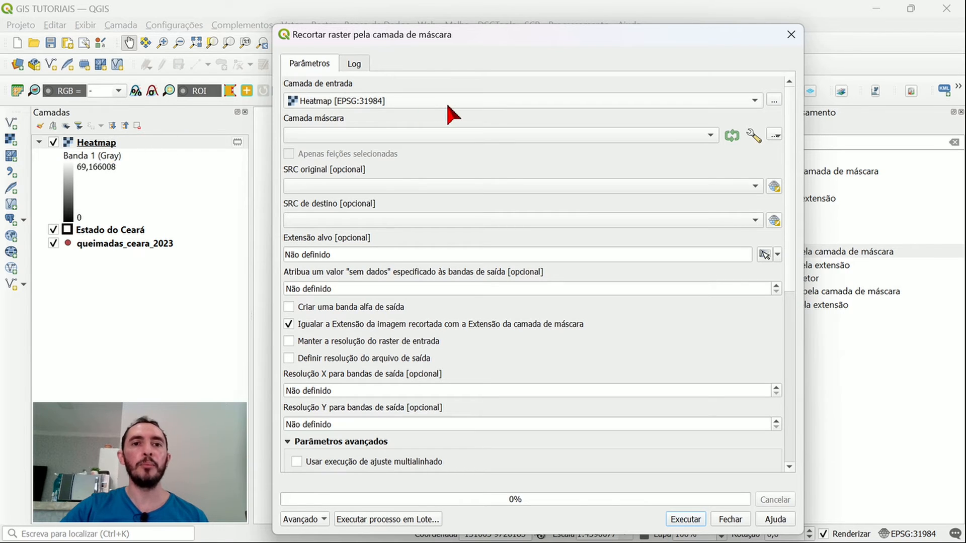
left_click(379, 135)
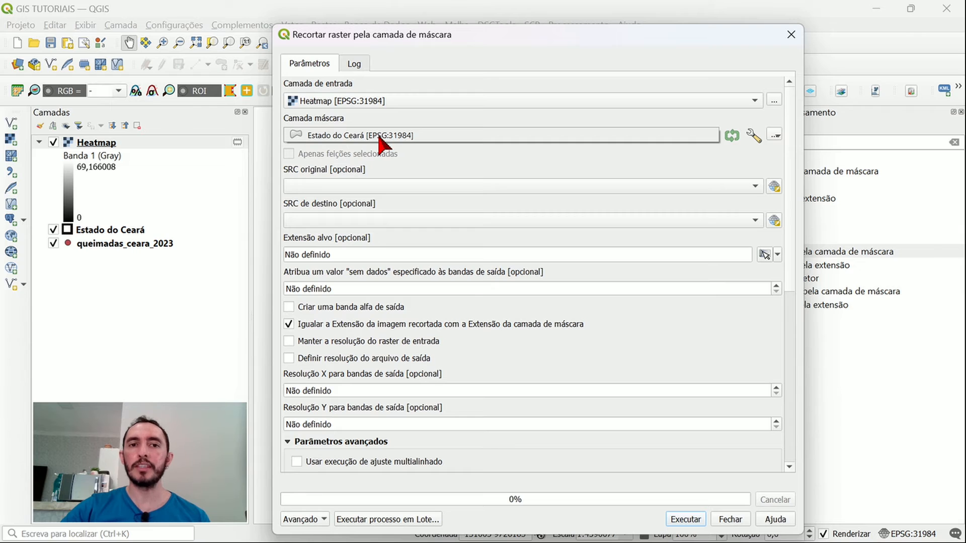
left_click_drag(504, 43, 482, 22)
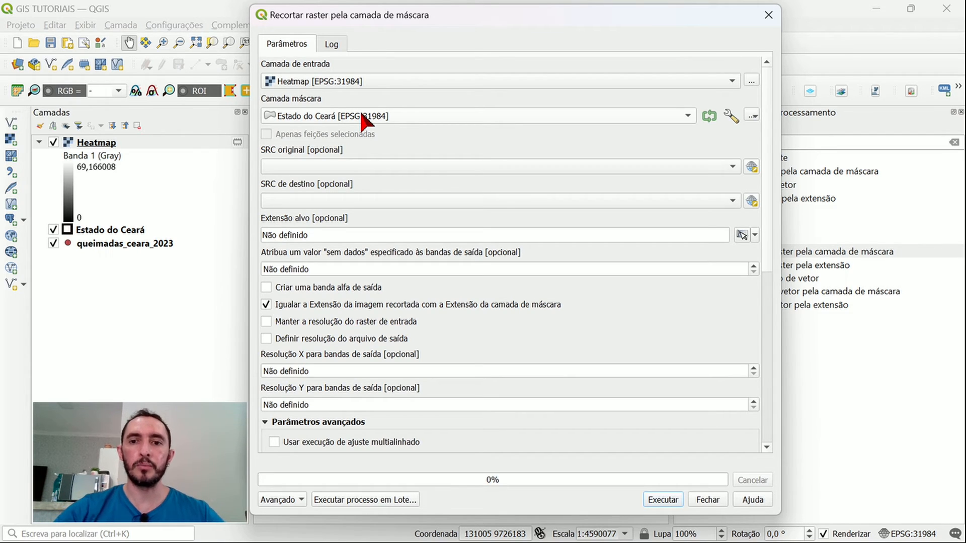
key("ctrl")
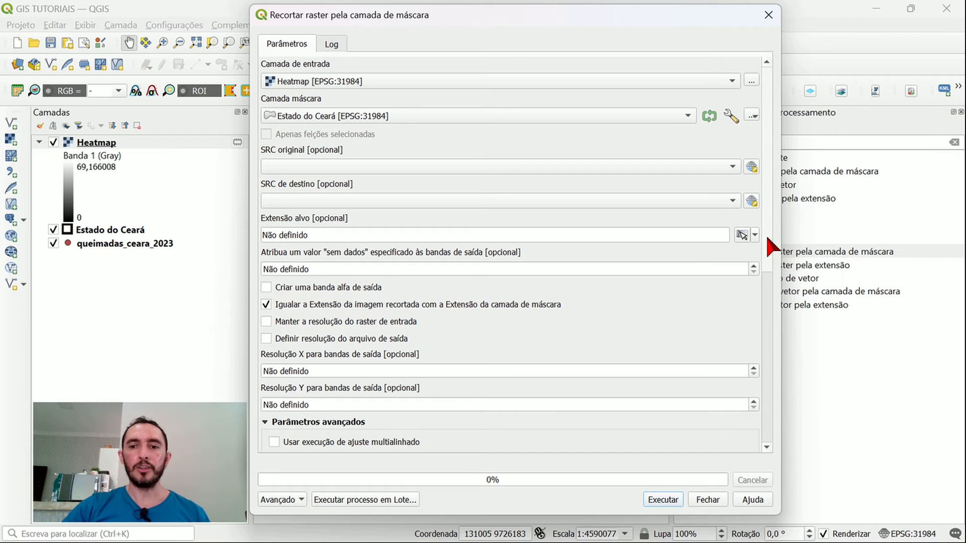
- Set the clipped output to a TIF file named MAPA DE CALOR - CEARÁ in the TUTORIAL folder and run the clip
left_click_drag(770, 246, 775, 421)
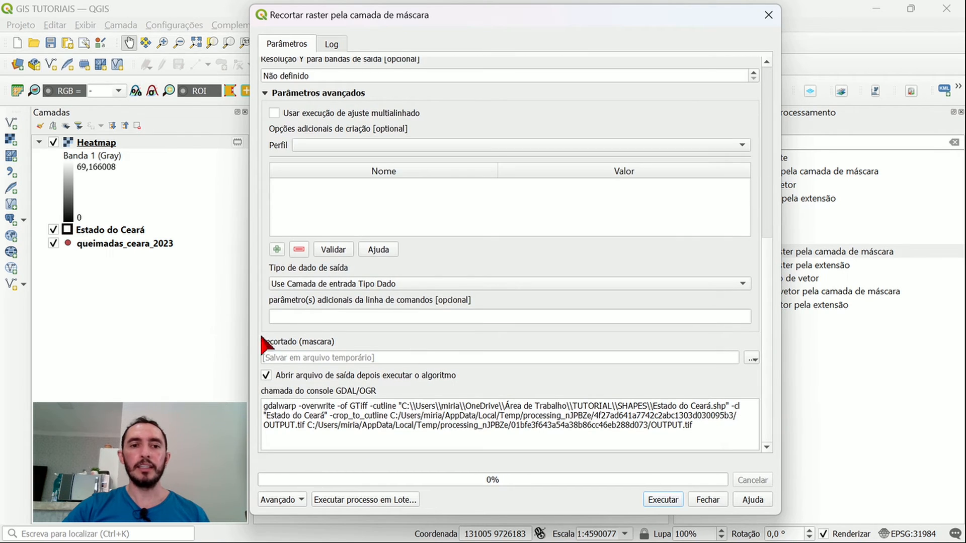
left_click(751, 359)
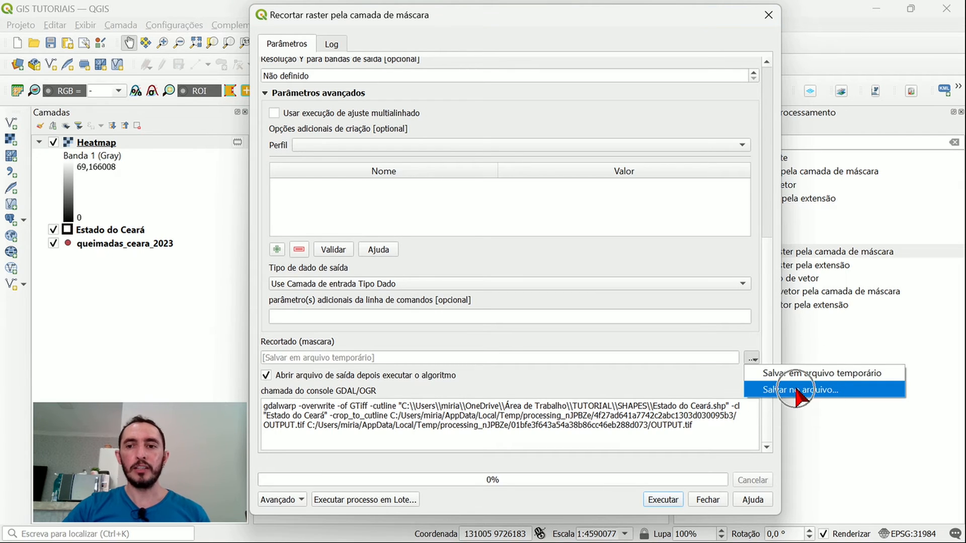
left_click(795, 391)
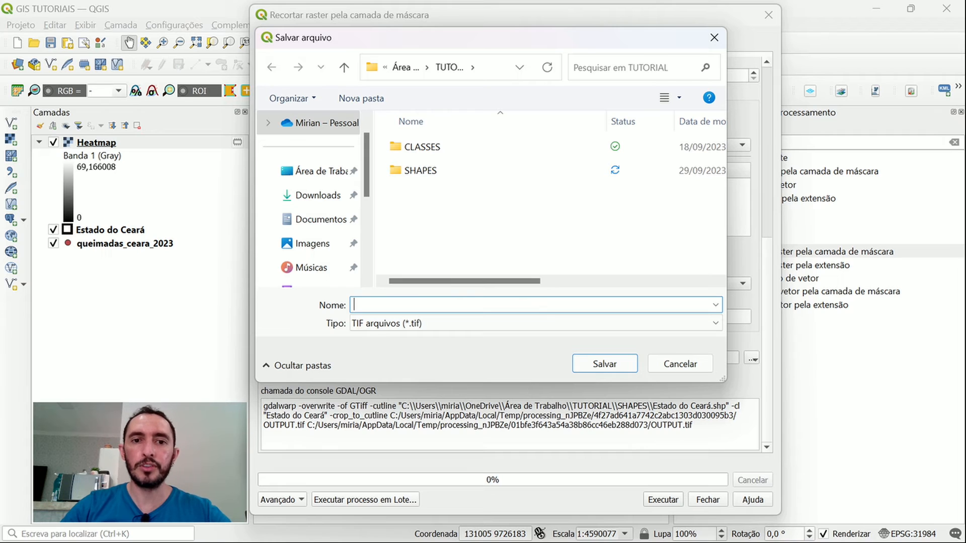
type("MAPA DE CALOR - CEARÁ")
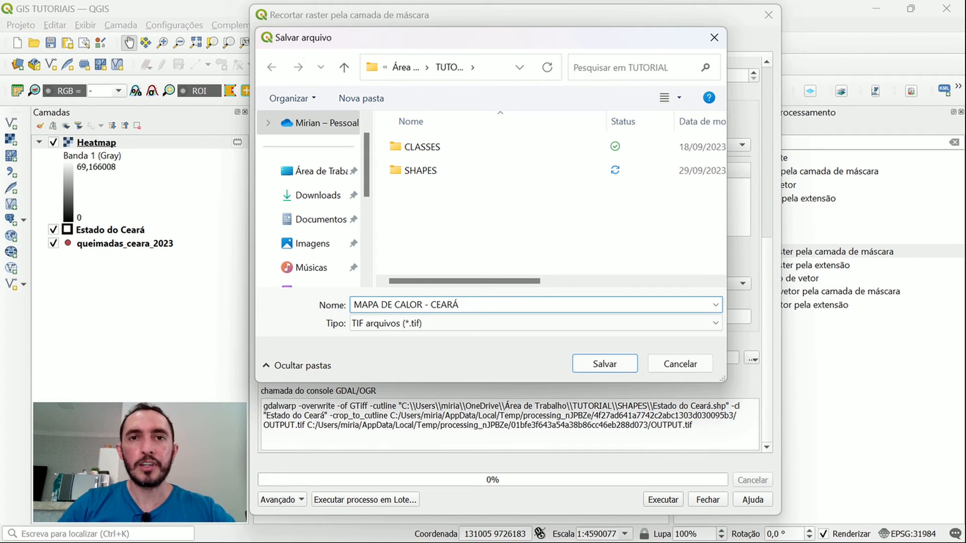
left_click(599, 364)
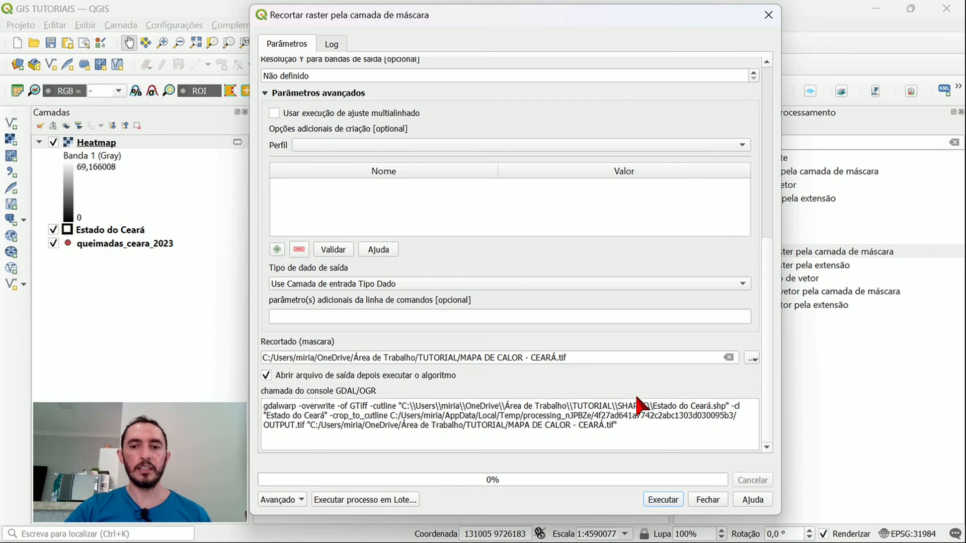
left_click(664, 500)
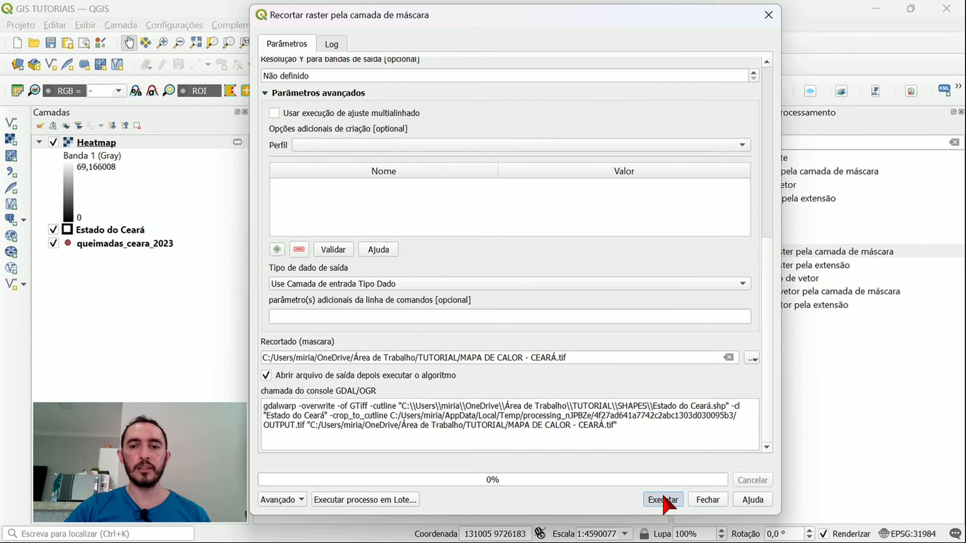
- Close the clip tool and the processing toolbox, and hide the unclipped Heatmap layer
left_click(135, 144)
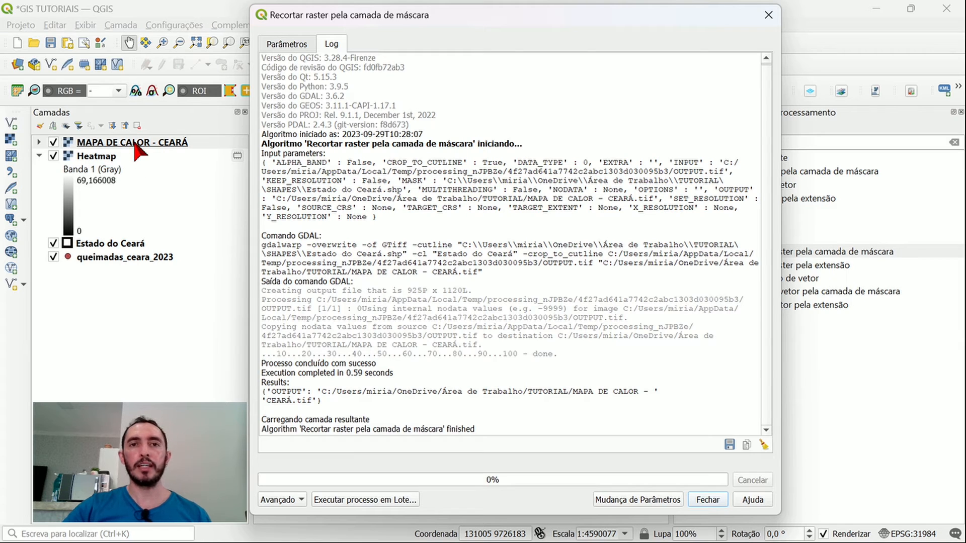
left_click(704, 499)
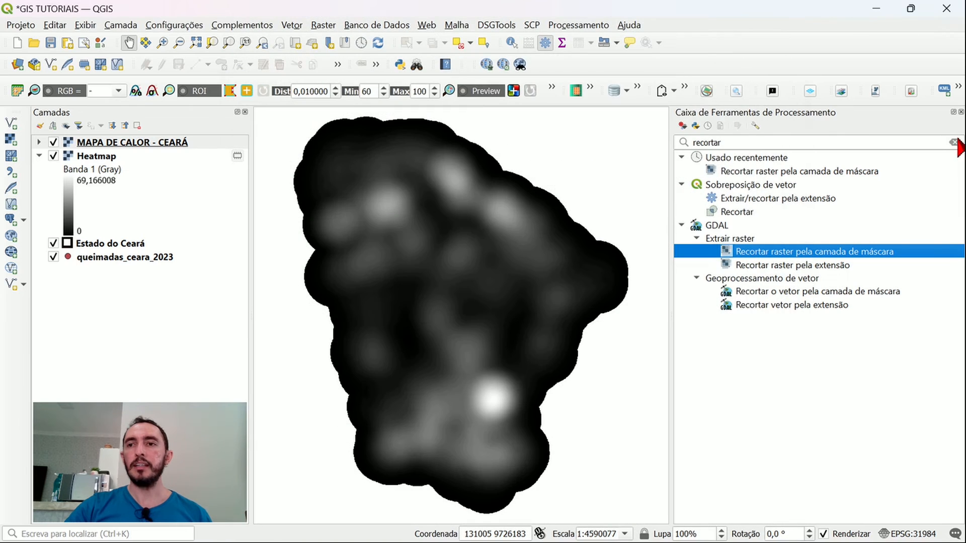
left_click(961, 112)
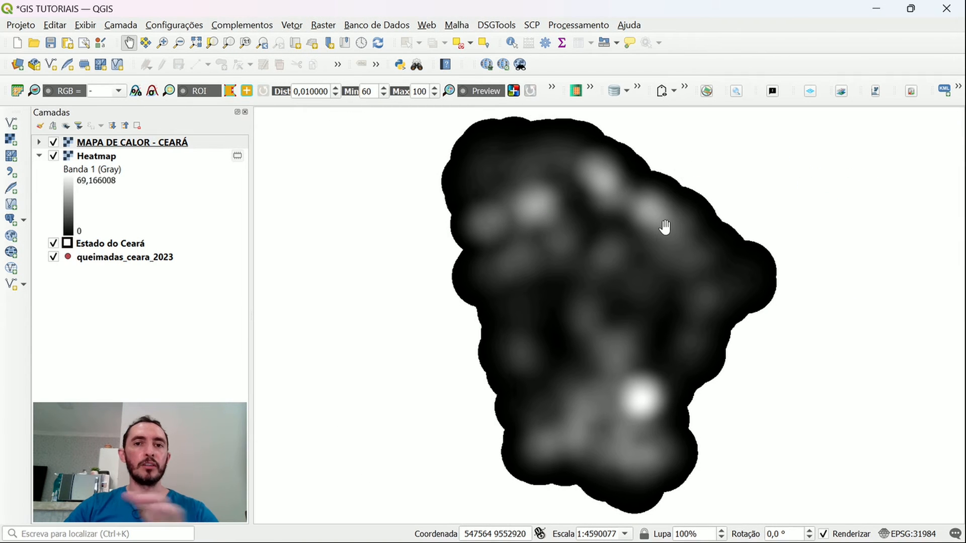
left_click(53, 157)
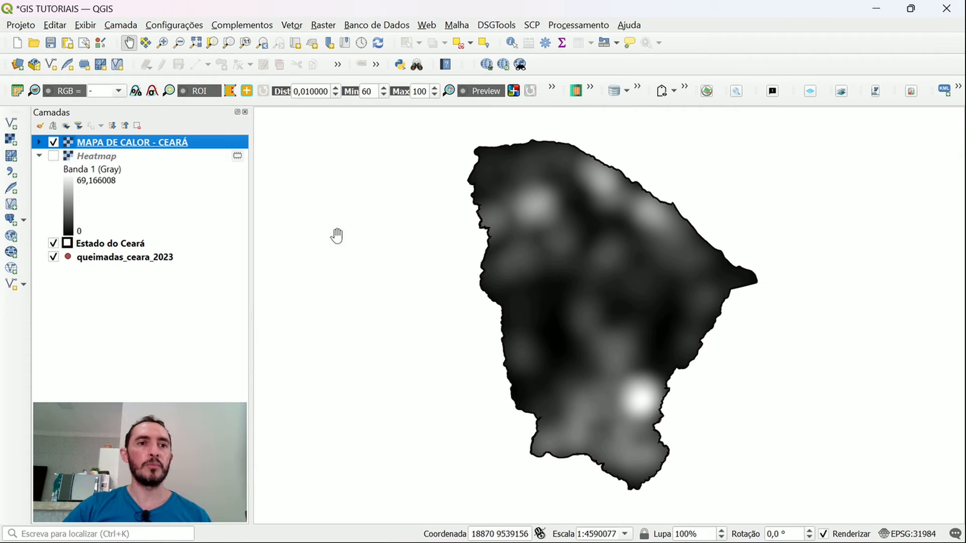
- Set the render type of the MAPA DE CALOR - CEARÁ layer to Banda simples falsa-cor in its symbology
right_click(176, 144)
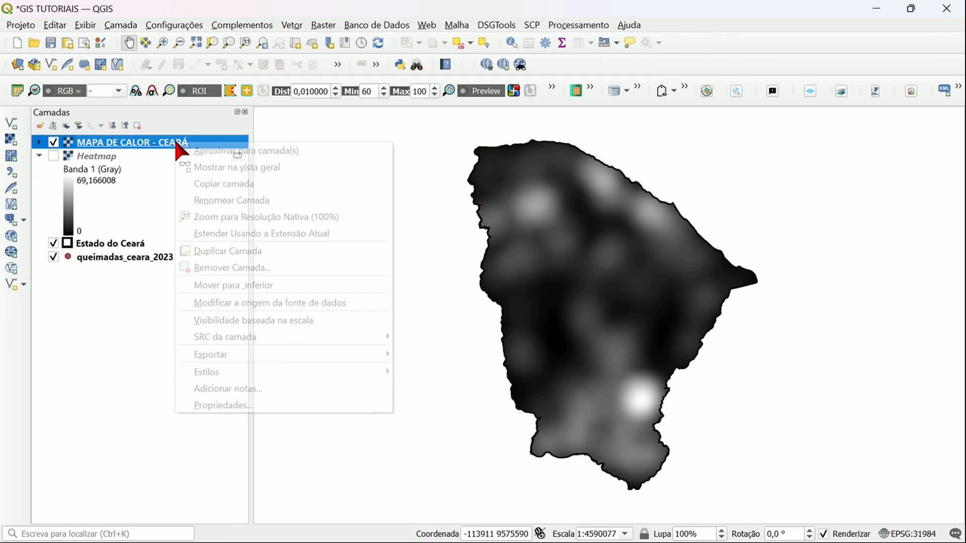
left_click(261, 406)
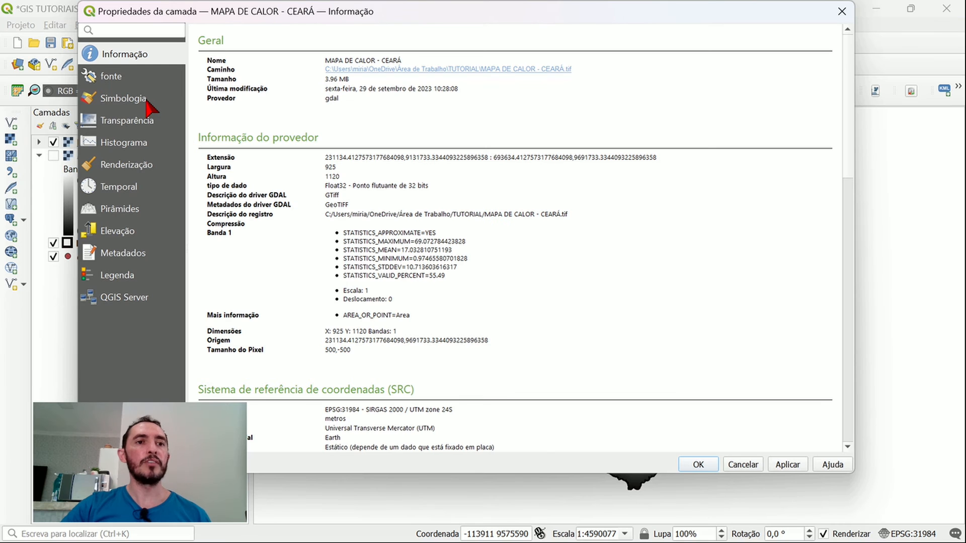
left_click(132, 103)
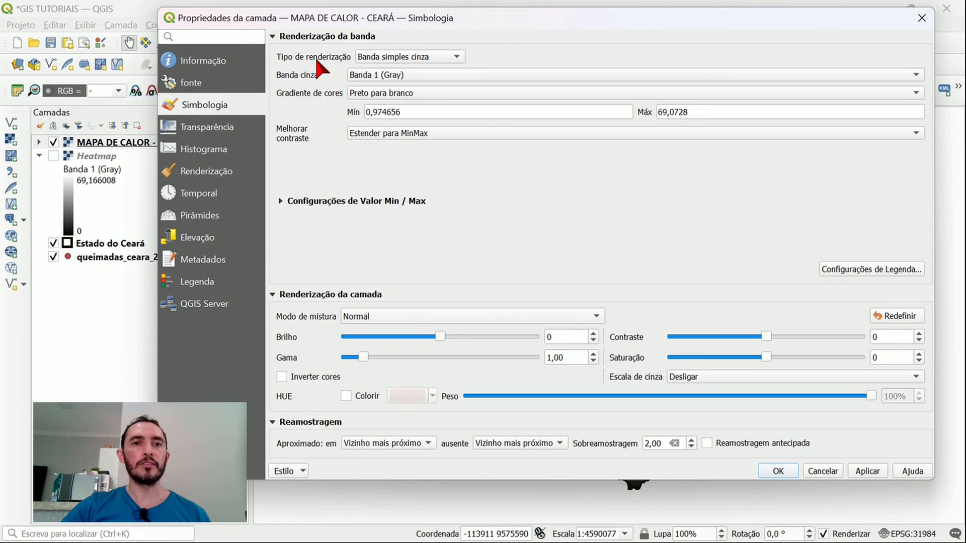
left_click(456, 57)
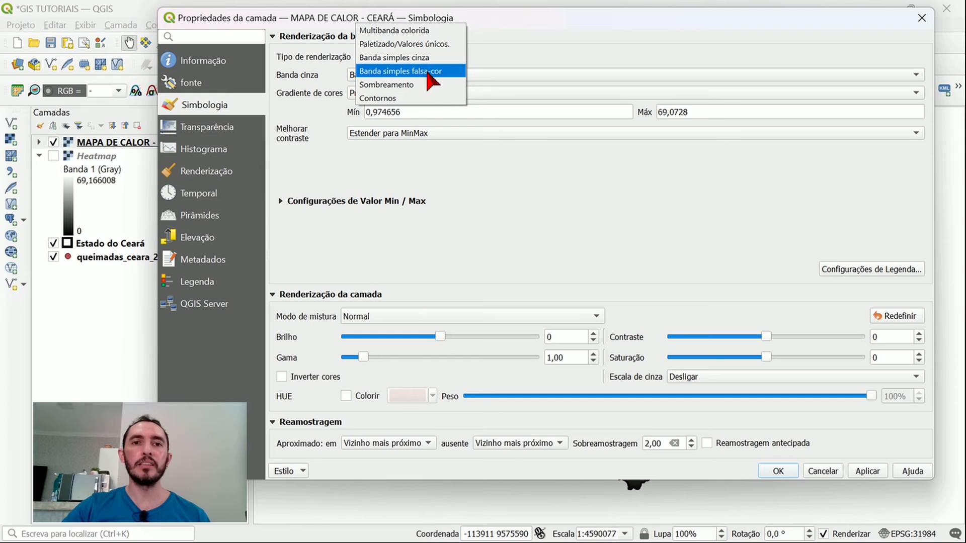
left_click(428, 72)
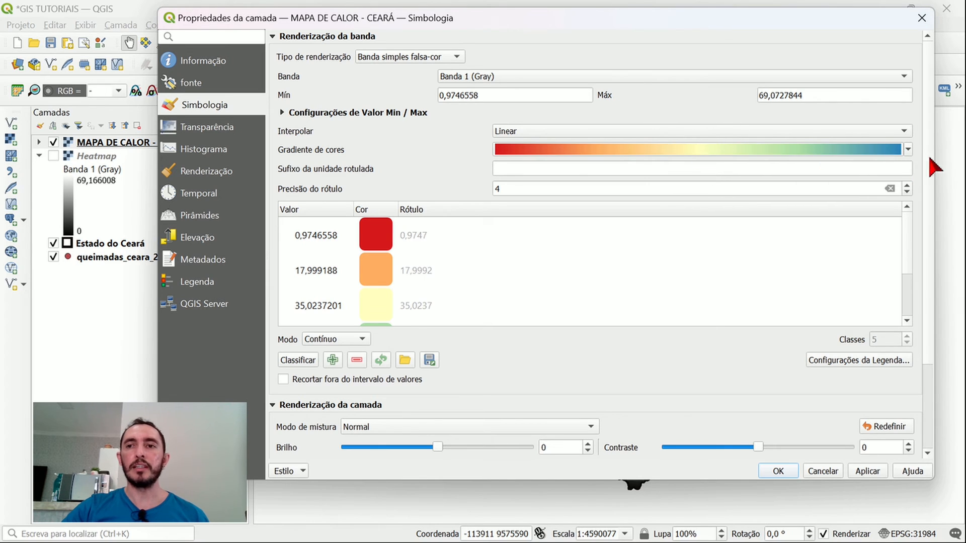
- Create a new color ramp from the cpt-city catalog using the blue-to-red bcyr gradient and apply it to the clipped heatmap
left_click(907, 150)
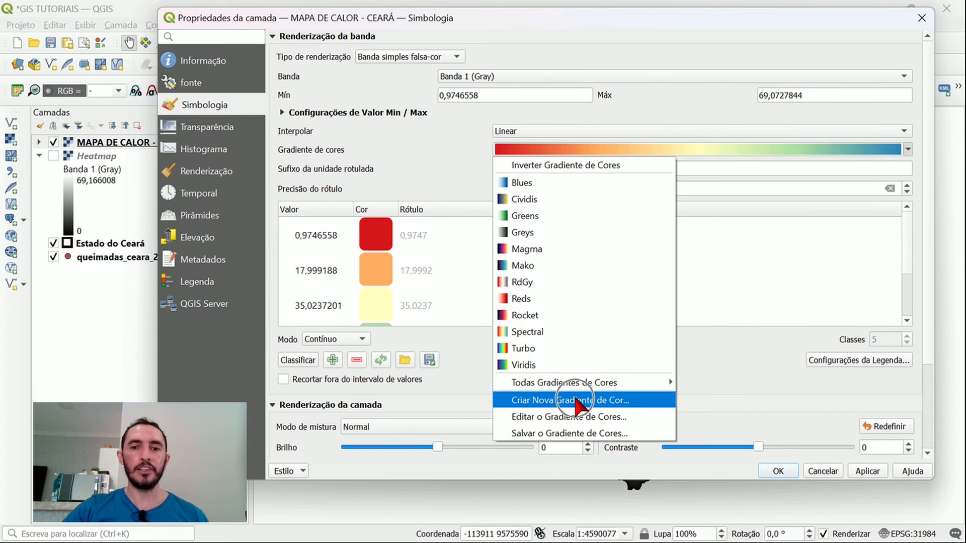
left_click(579, 403)
left_click_drag(569, 186, 534, 93)
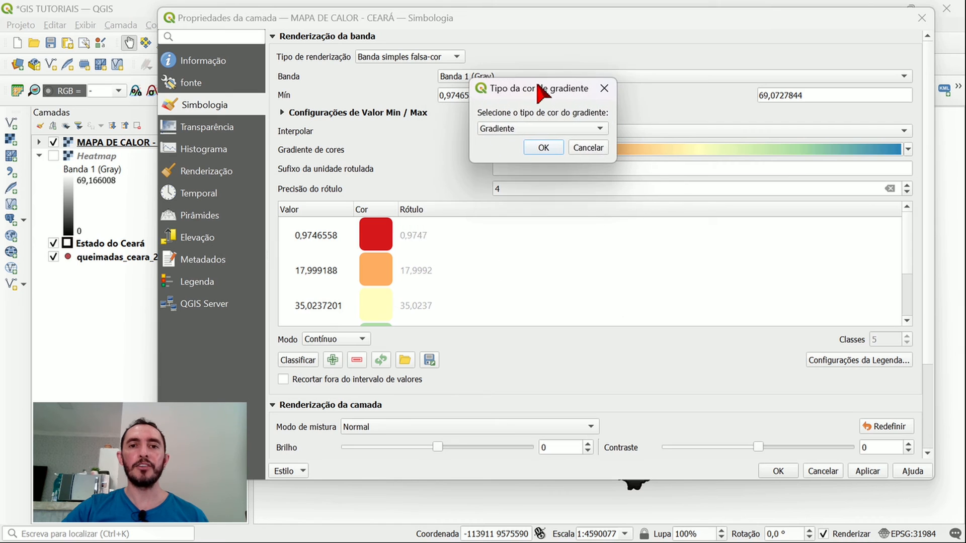
left_click(563, 130)
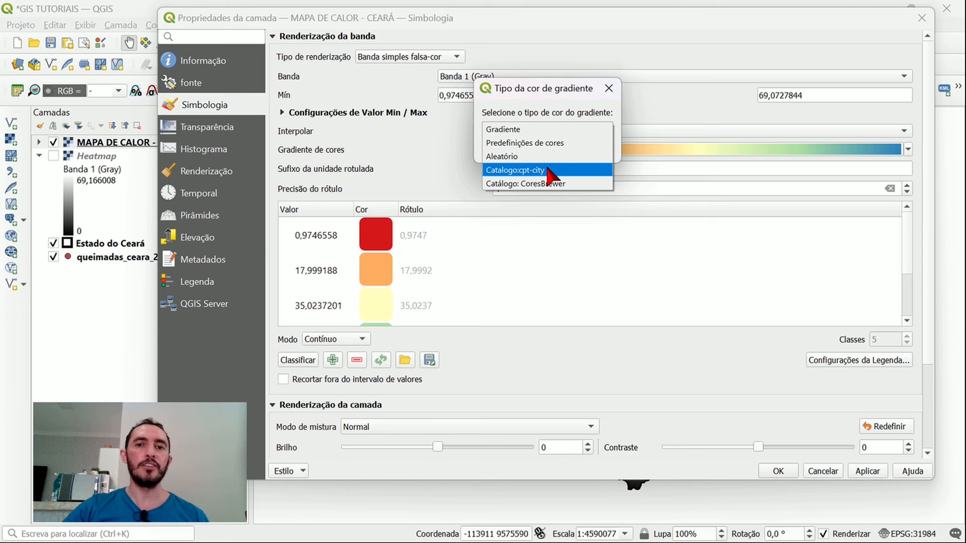
left_click(547, 170)
left_click(556, 147)
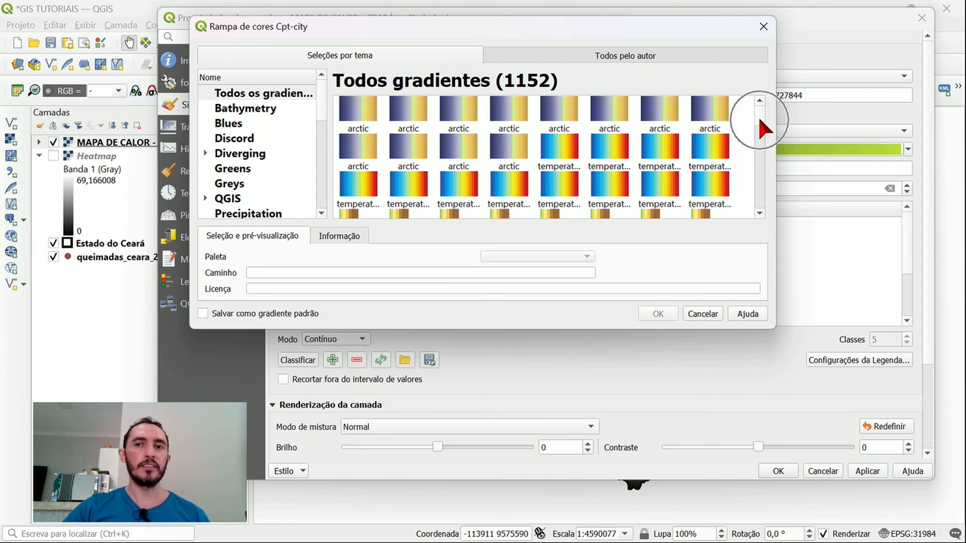
left_click_drag(760, 119, 766, 149)
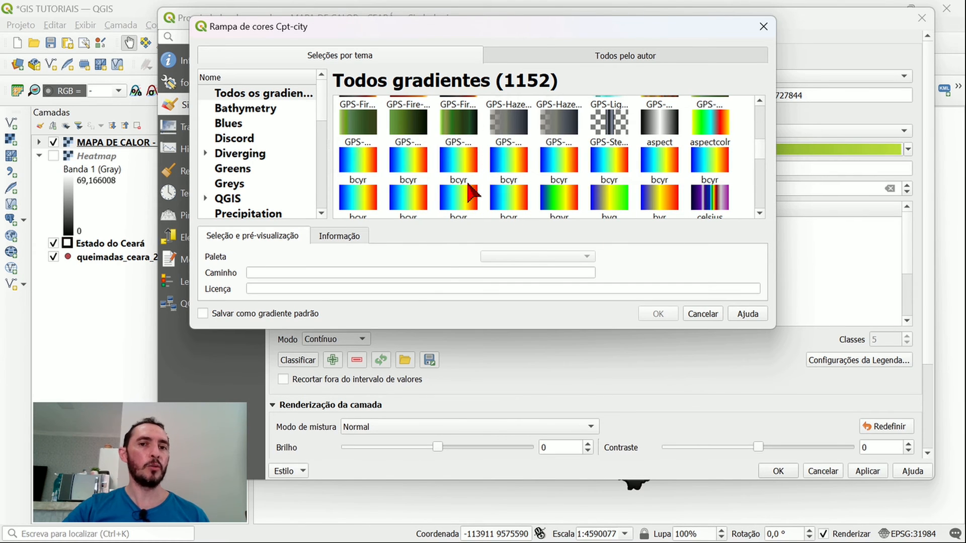
left_click(566, 166)
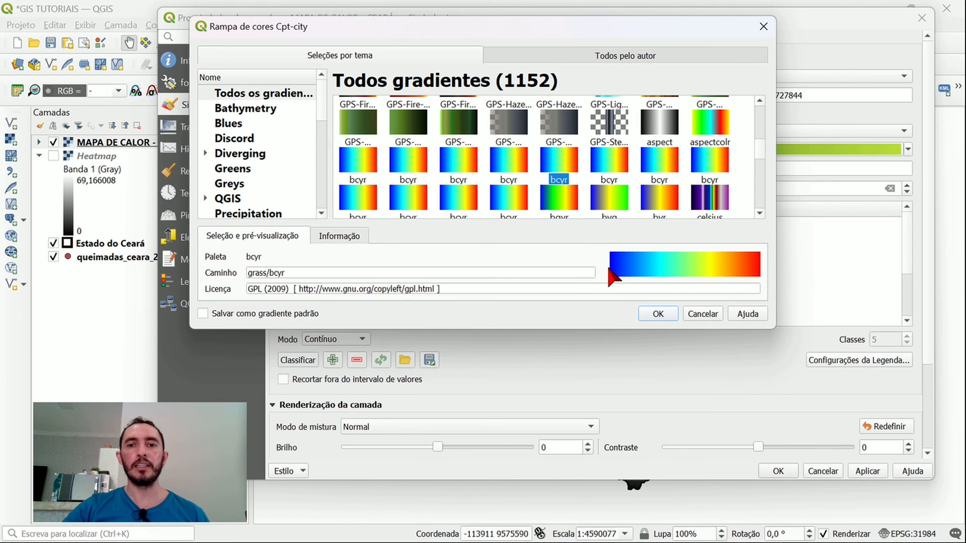
left_click(659, 314)
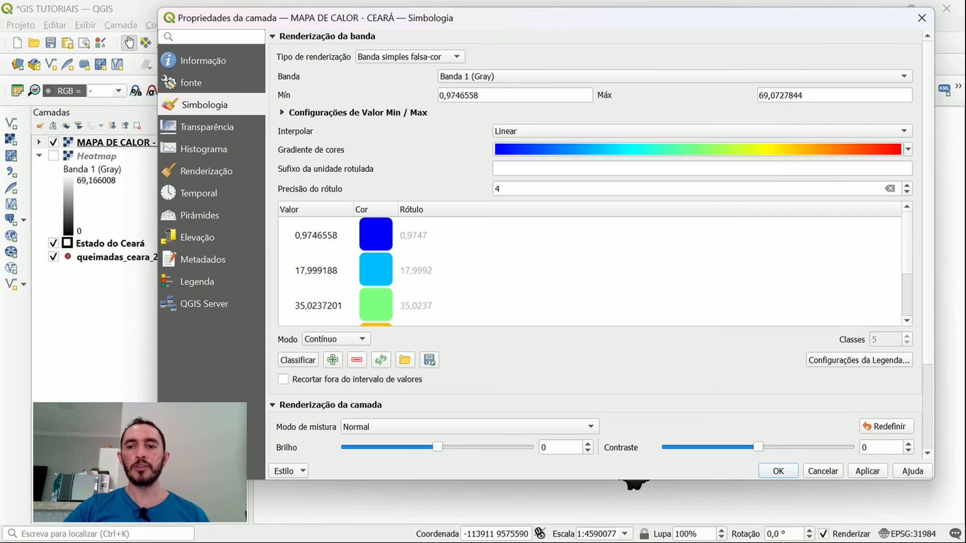
left_click(856, 473)
left_click(787, 469)
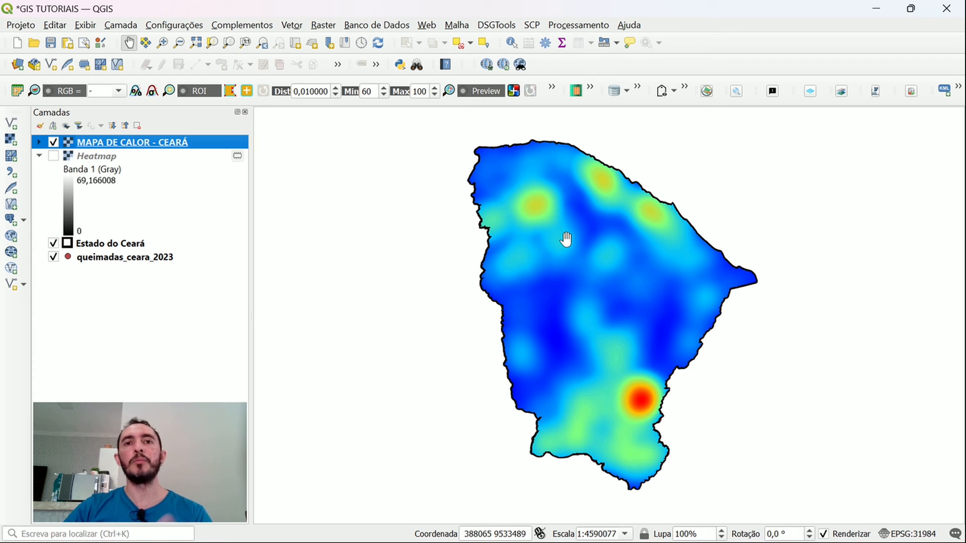
- Set the clipped heatmap's min/max values to the cumulative count cut of 2,0 - 98,0% and apply the symbology
right_click(158, 144)
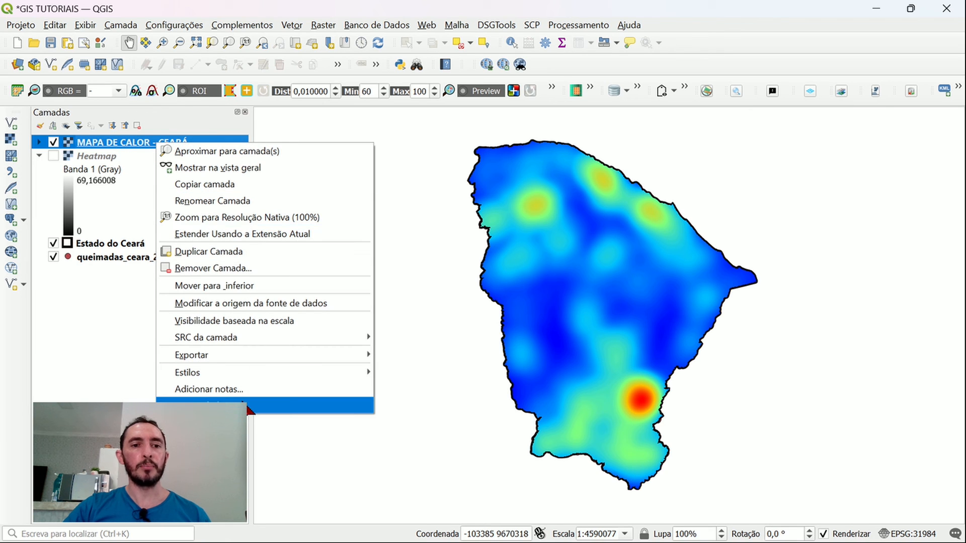
left_click(257, 406)
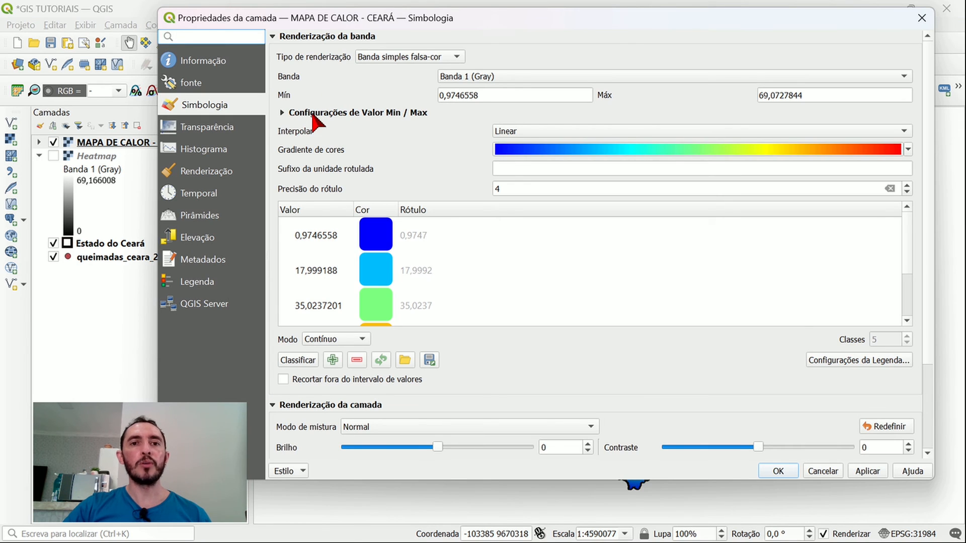
left_click(283, 113)
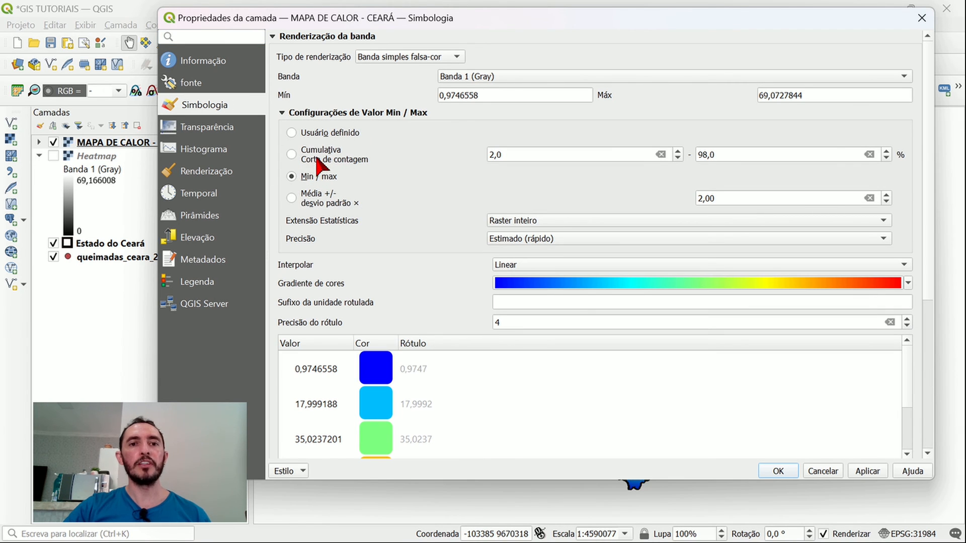
left_click(292, 156)
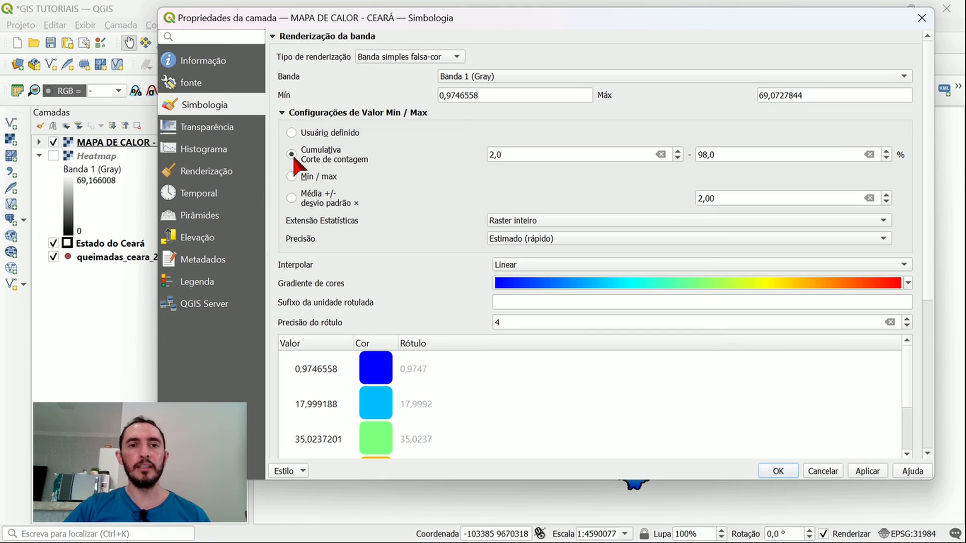
left_click(868, 475)
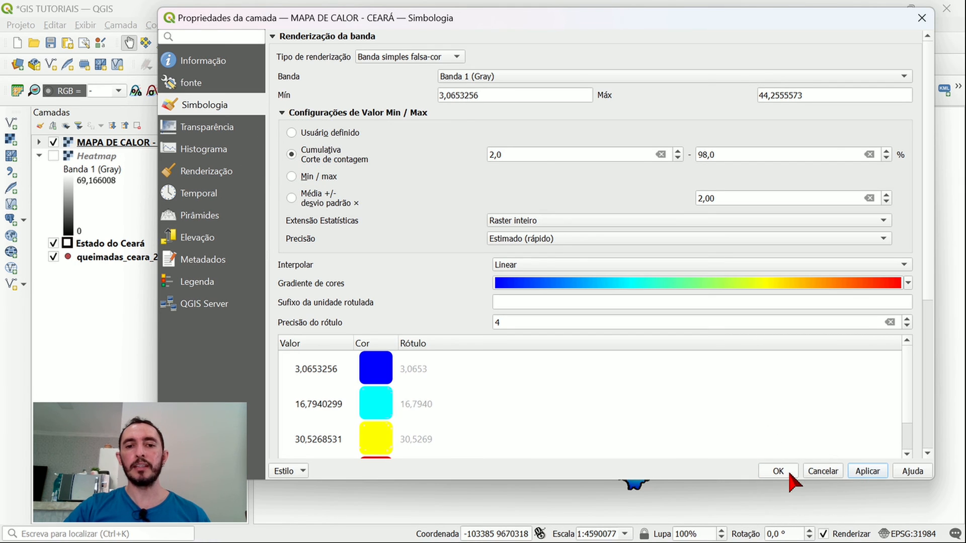
left_click(778, 471)
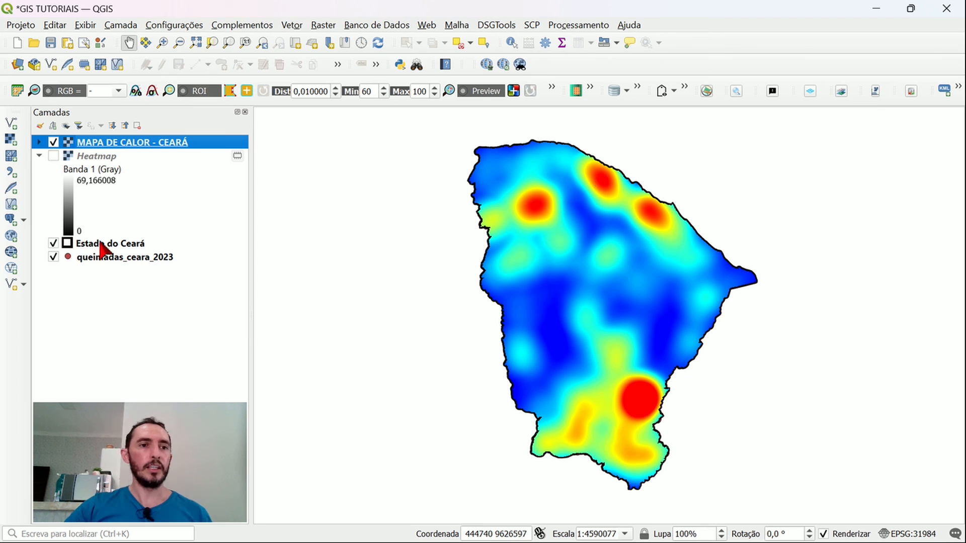
- Move the Estado do Ceará layer above MAPA DE CALOR - CEARÁ in the layer order
left_click_drag(98, 247, 103, 144)
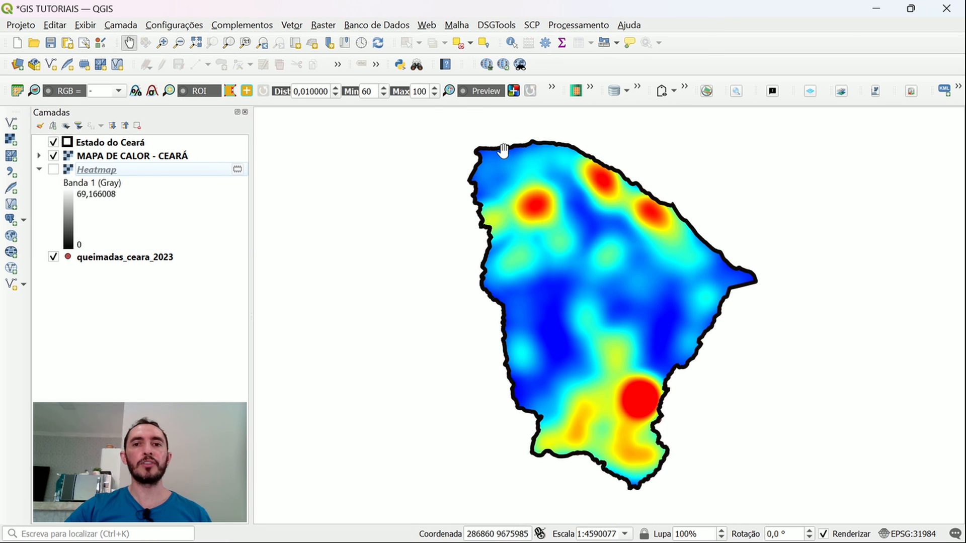